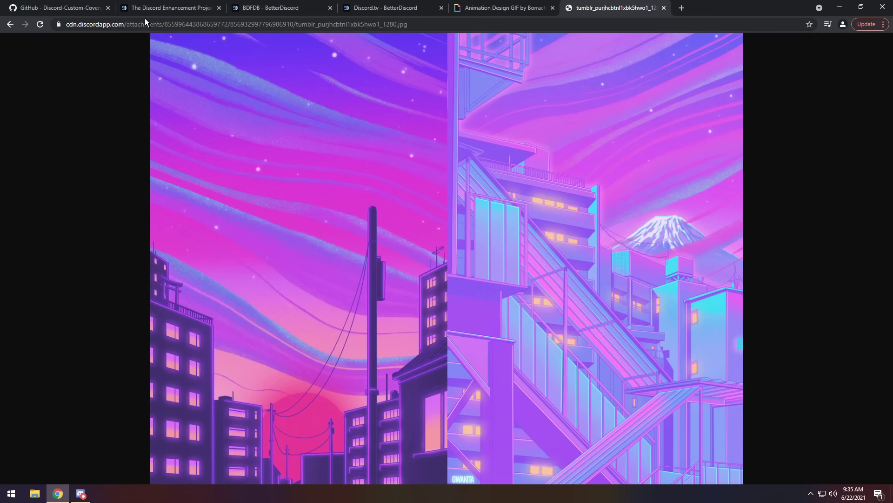
# Join the Black Box Discord server from the USRBG GitHub README, dismiss its welcome dialog and open the background-requests channel
pyautogui.click(75, 12)
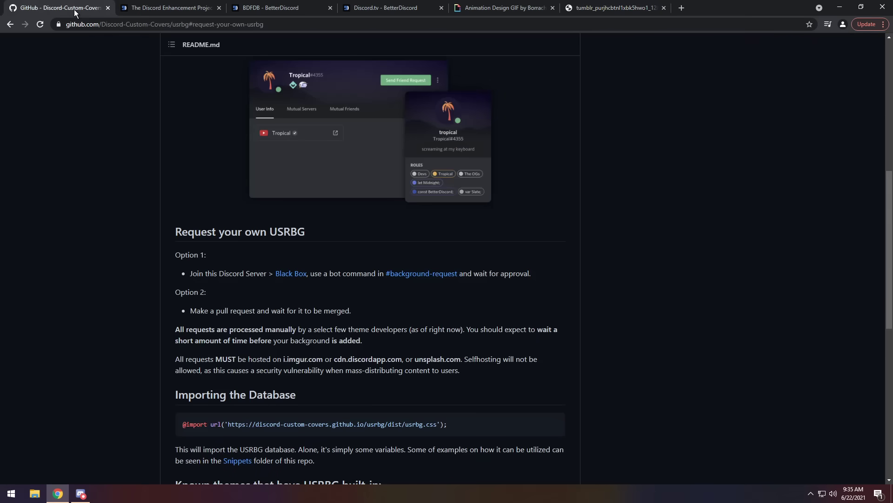
pyautogui.scroll(1, 392, 272)
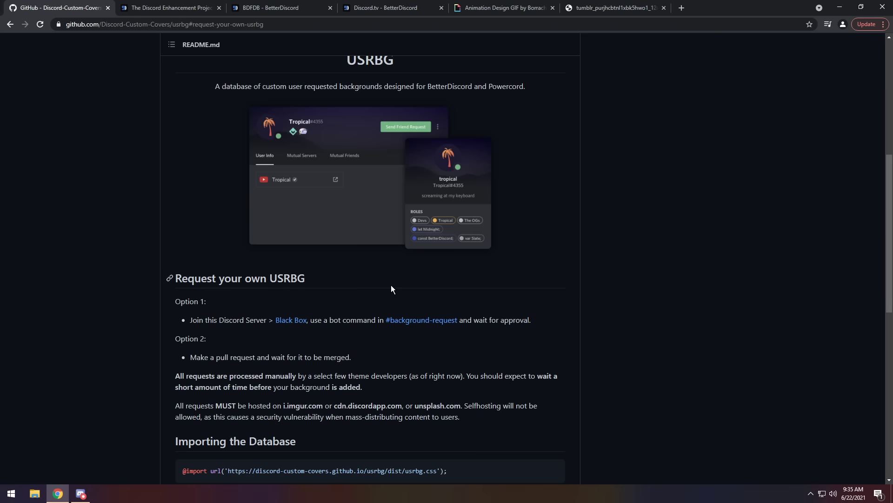
pyautogui.scroll(5, 361, 207)
pyautogui.scroll(-3, 386, 194)
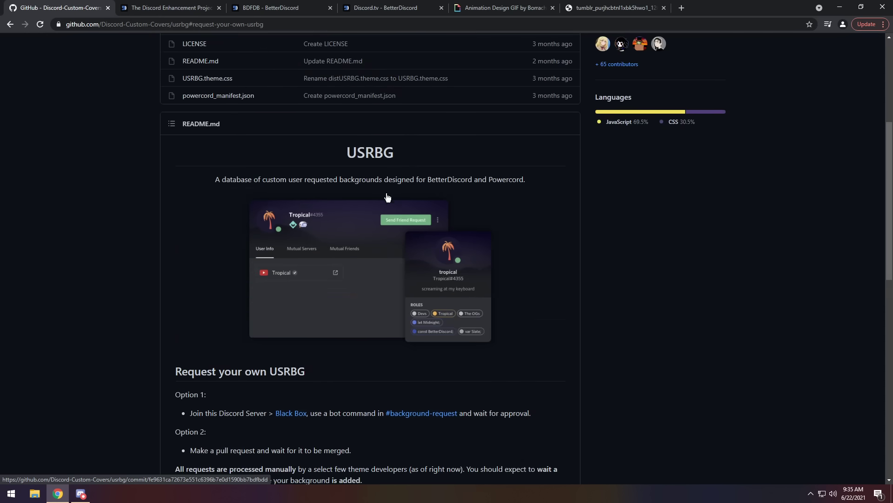
pyautogui.click(291, 420)
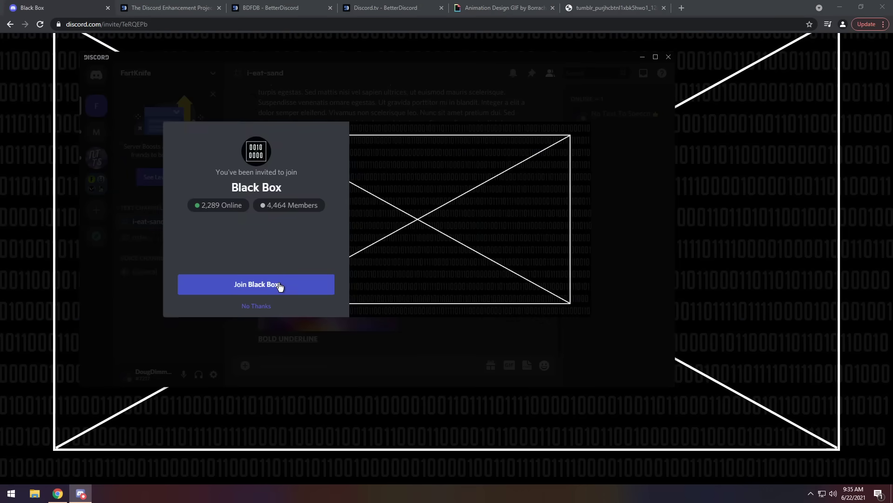
pyautogui.click(279, 284)
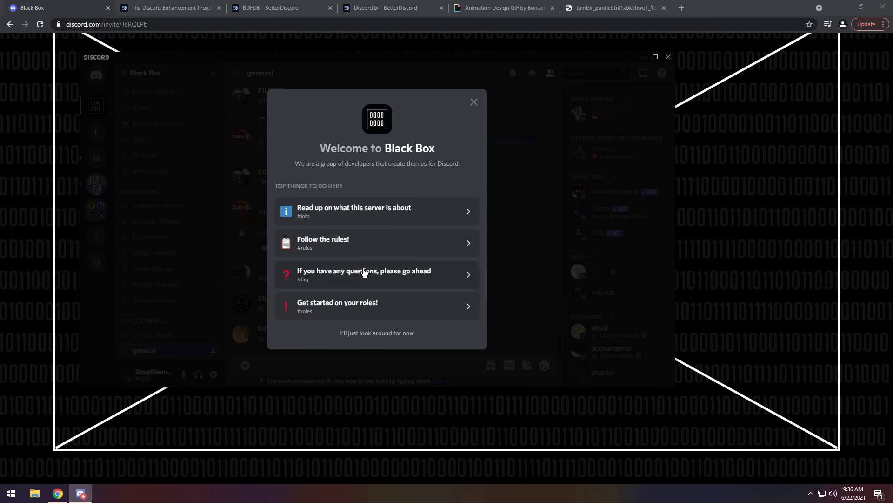
pyautogui.click(472, 103)
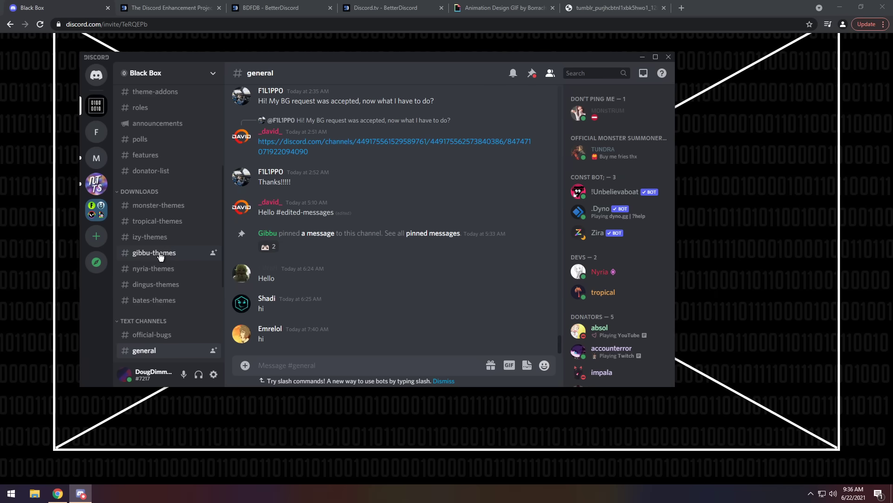
pyautogui.scroll(-4, 159, 255)
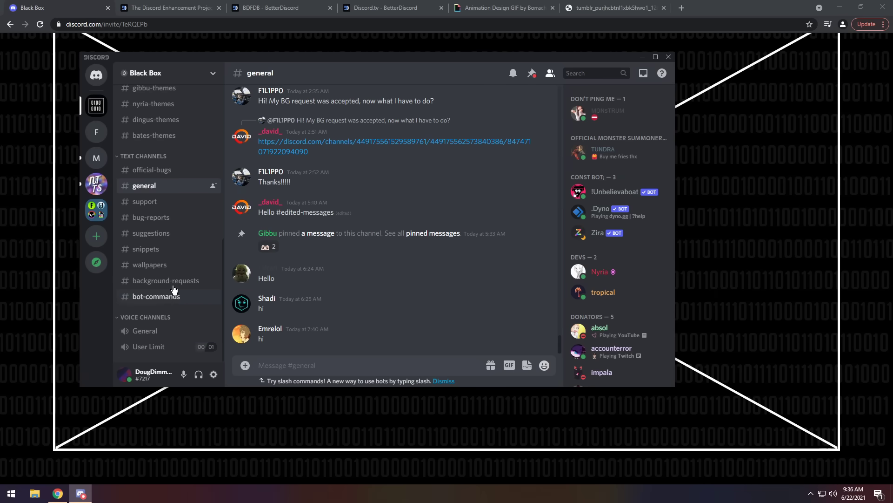
pyautogui.click(173, 285)
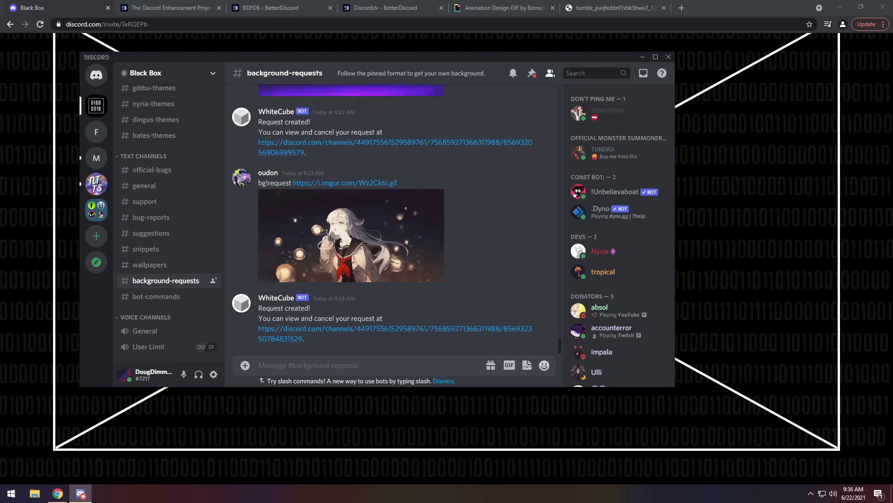
# Save the pink contour-line GIF from its Giphy page in the browser as giphy.gif
pyautogui.click(504, 6)
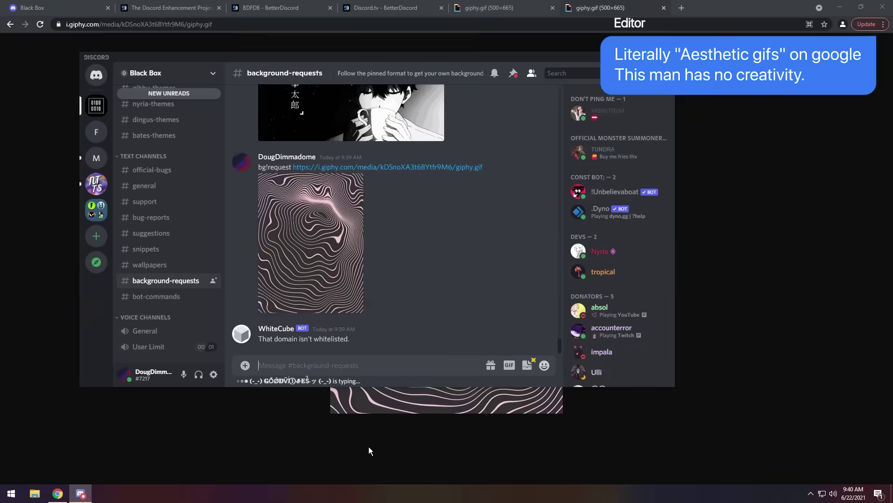
pyautogui.click(369, 446)
pyautogui.rightClick(410, 313)
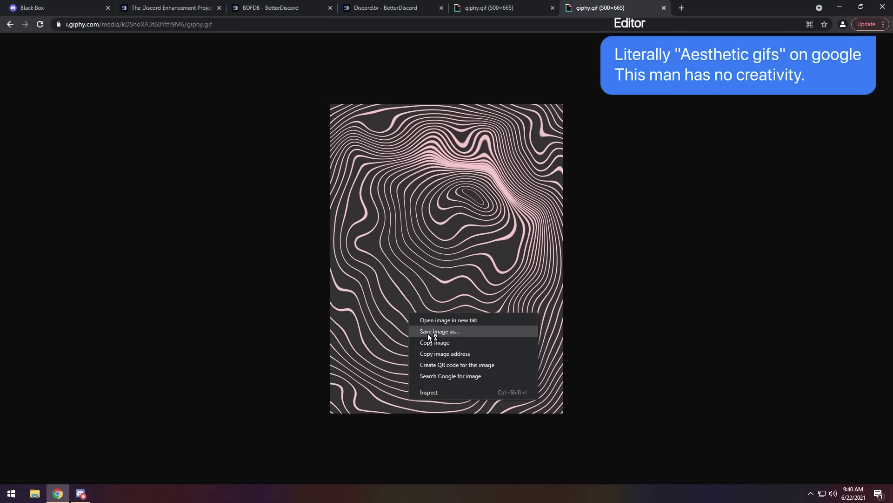
pyautogui.click(429, 333)
pyautogui.click(367, 236)
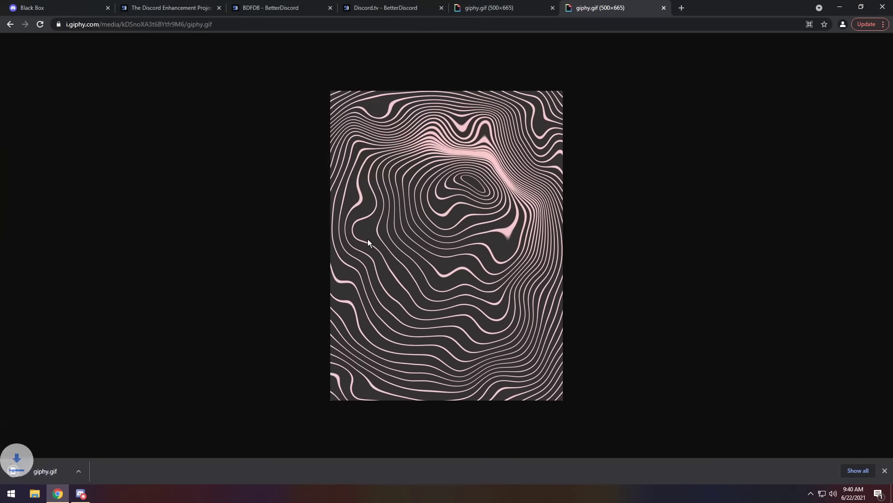
# Switch to Discord and upload the downloaded giphy.gif to the i-eat-sand channel of the FartKnife server
pyautogui.click(80, 494)
pyautogui.click(96, 131)
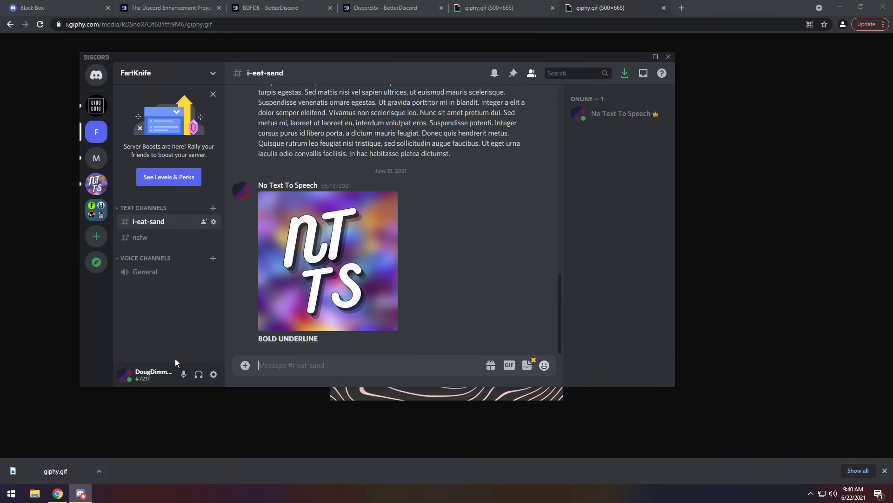
pyautogui.moveTo(55, 473); pyautogui.dragTo(435, 272)
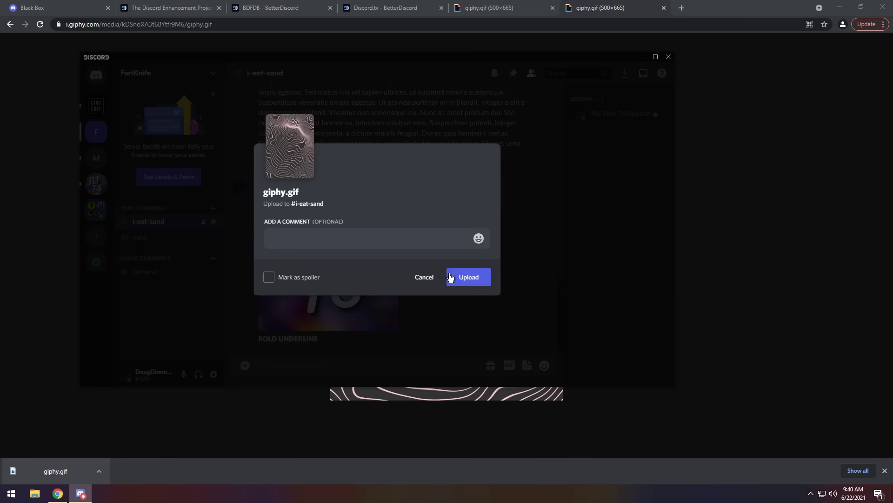
pyautogui.click(467, 279)
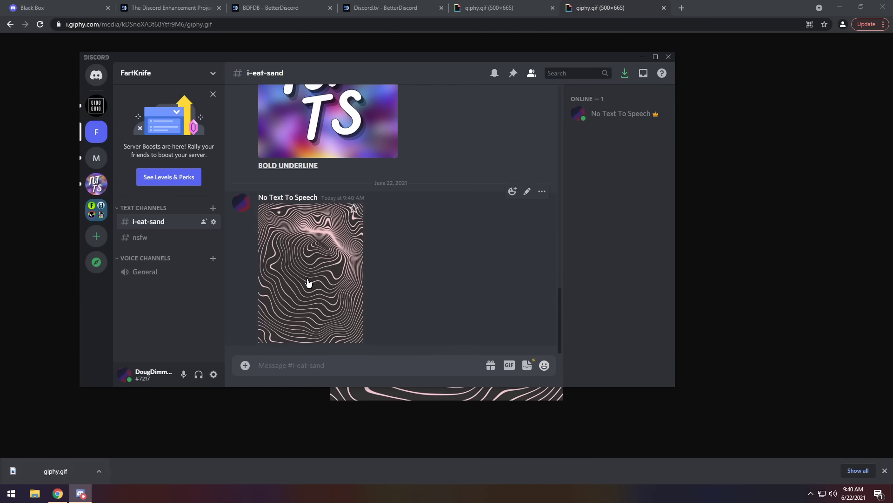
# Copy the link of the uploaded GIF and open it in a new browser tab
pyautogui.rightClick(308, 282)
pyautogui.click(333, 354)
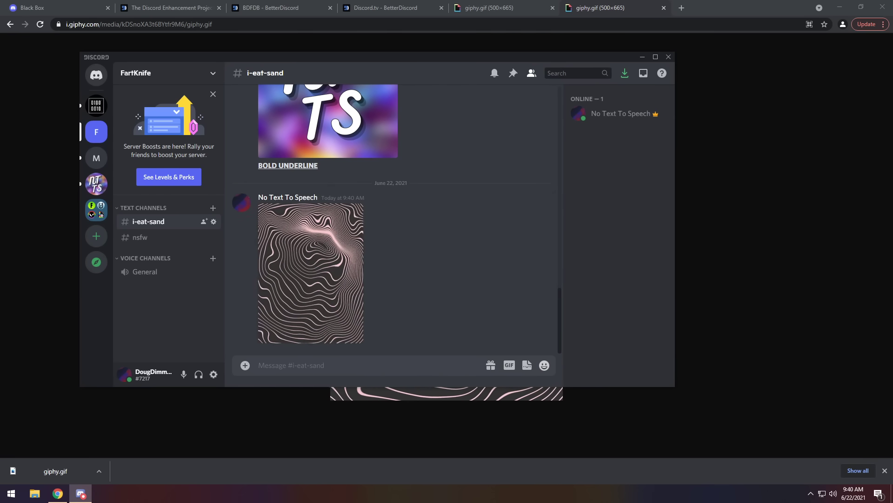
pyautogui.click(682, 8)
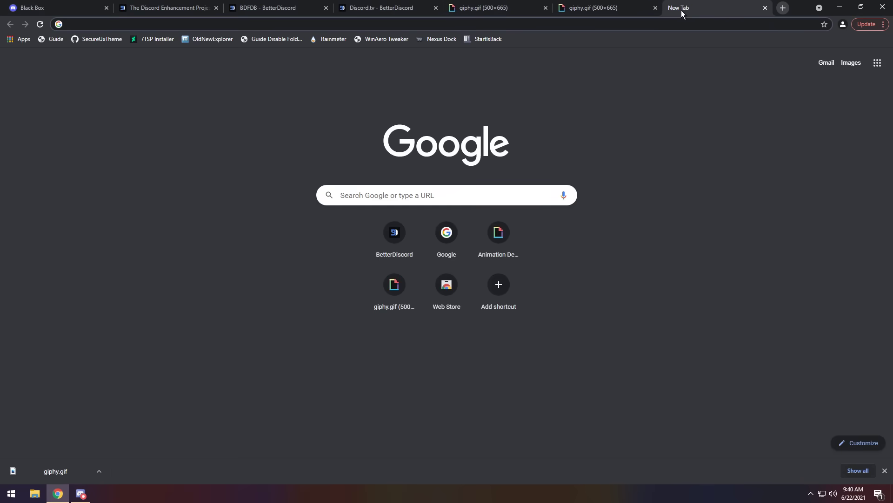
pyautogui.hotkey('ctrl', 'v')
pyautogui.press('Return')
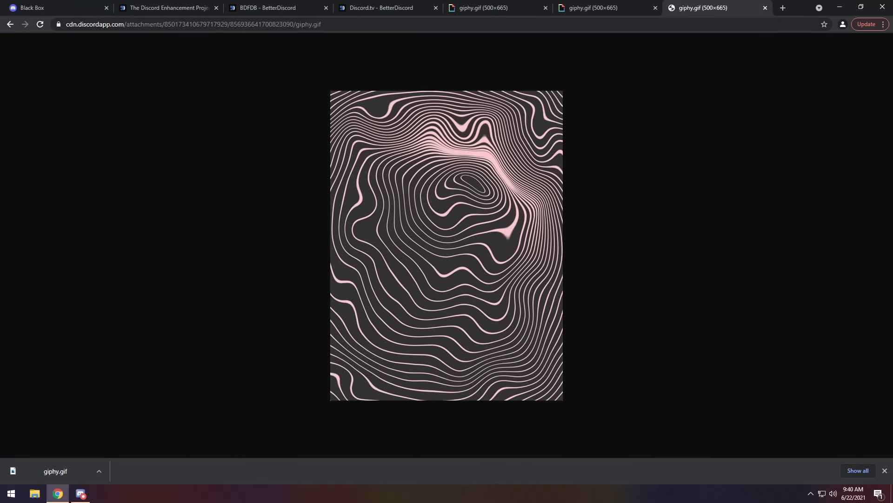
# Send the bg!request command with the copied cdn.discordapp.com GIF link in Black Box's background-requests channel in Discord
pyautogui.hotkey('alt', 'Tab')
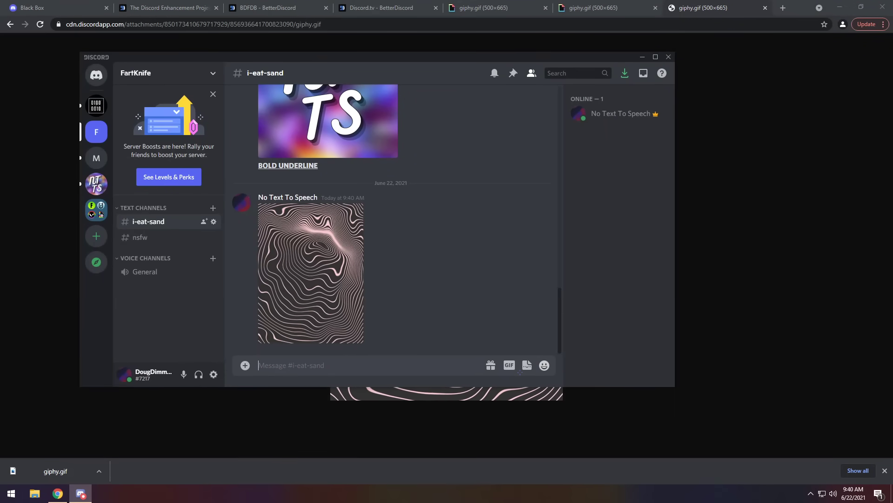
pyautogui.click(96, 105)
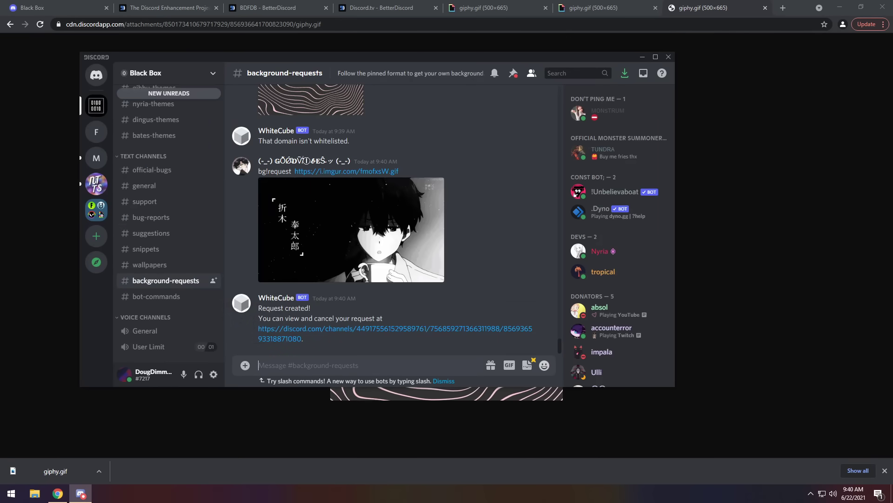
pyautogui.write('bg!')
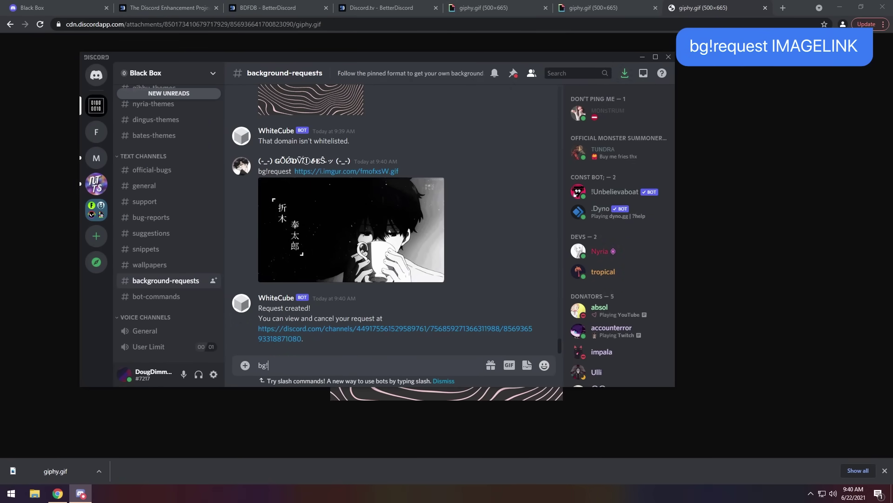
pyautogui.write('request')
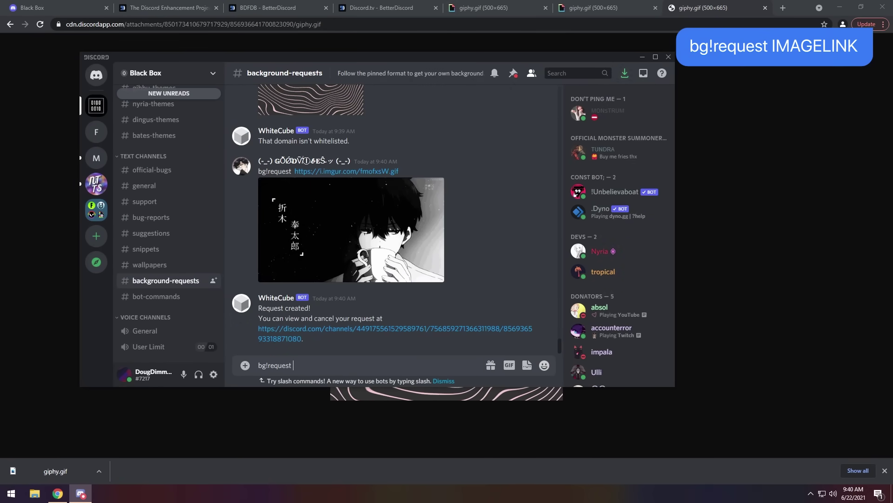
pyautogui.hotkey('ctrl', 'v')
pyautogui.press('Return')
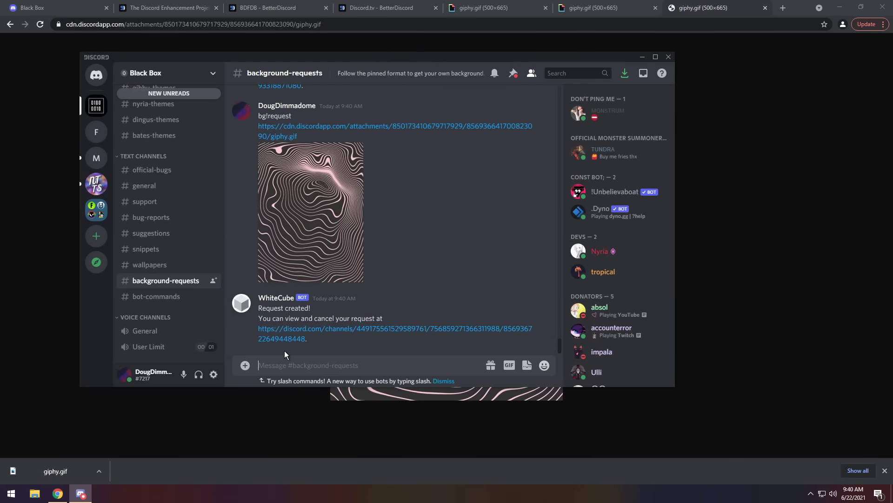
# Open the created request in userbg-log, maximize Discord and review the submitted and earlier background requests
pyautogui.click(281, 338)
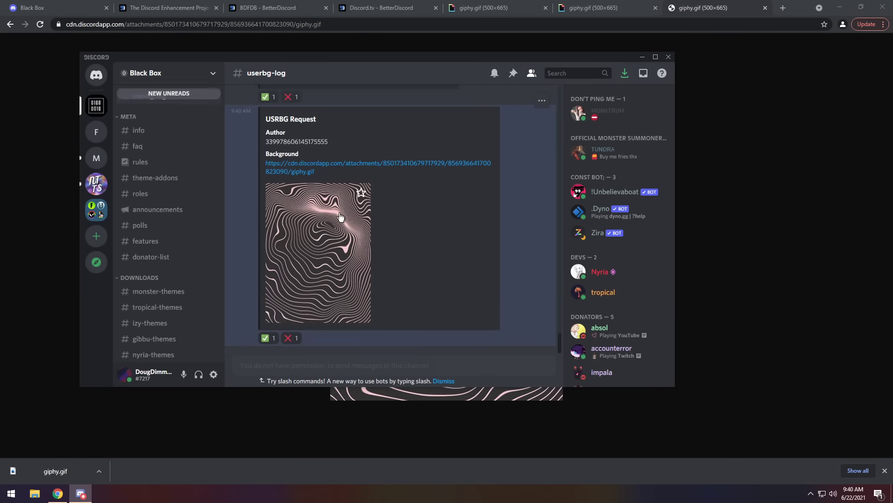
pyautogui.press('super+Up')
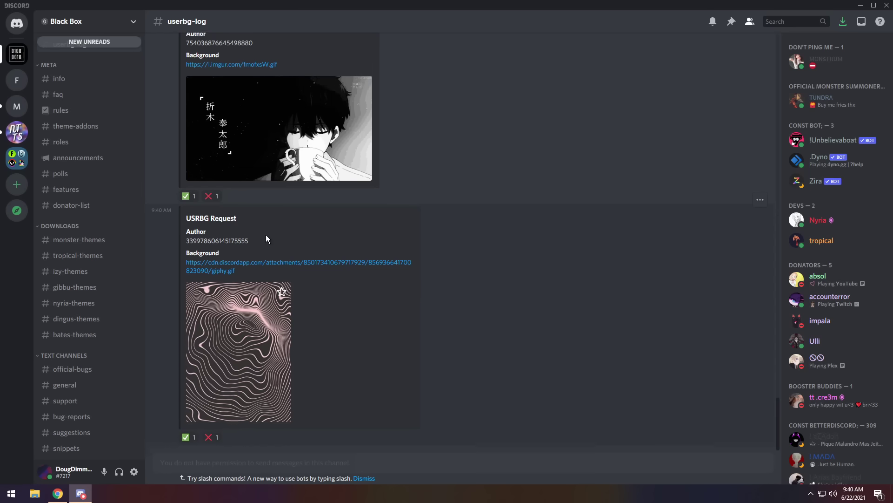
pyautogui.scroll(5, 266, 235)
pyautogui.moveTo(187, 232)
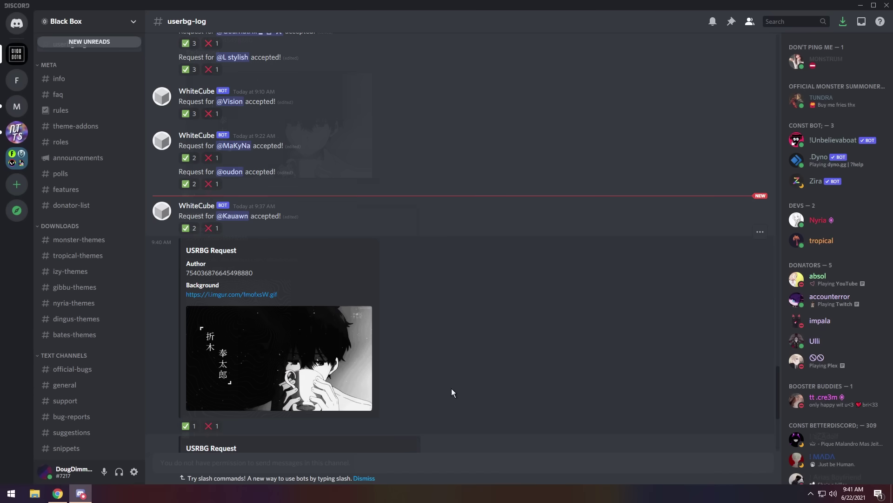
pyautogui.scroll(-5, 703, 281)
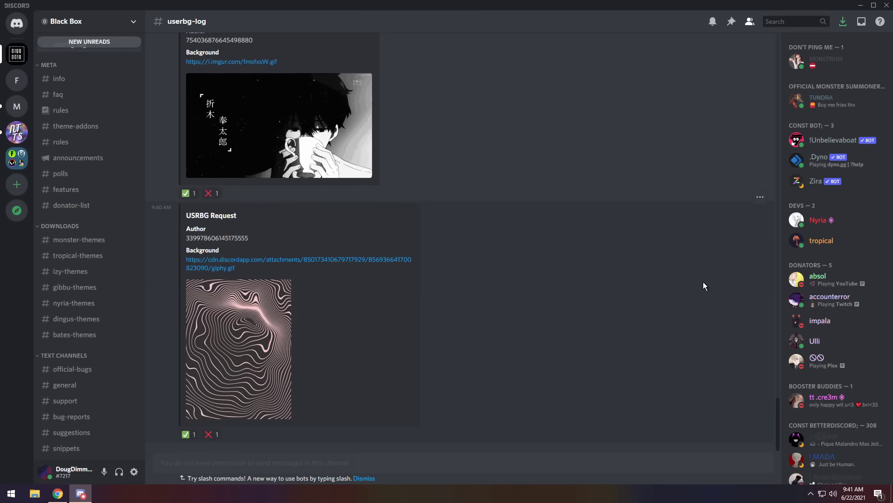
# Switch to the BetterDiscord website in the browser, download v1.1.1 and launch the installer
pyautogui.click(58, 493)
pyautogui.click(159, 4)
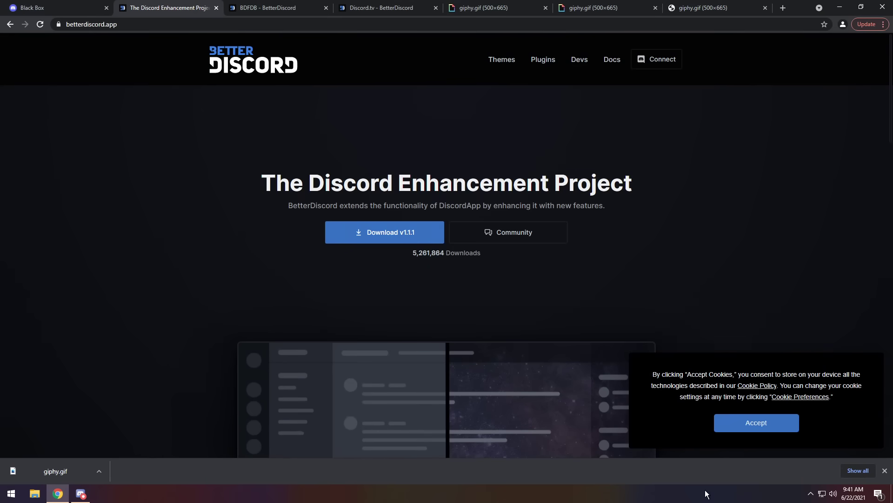
pyautogui.click(884, 470)
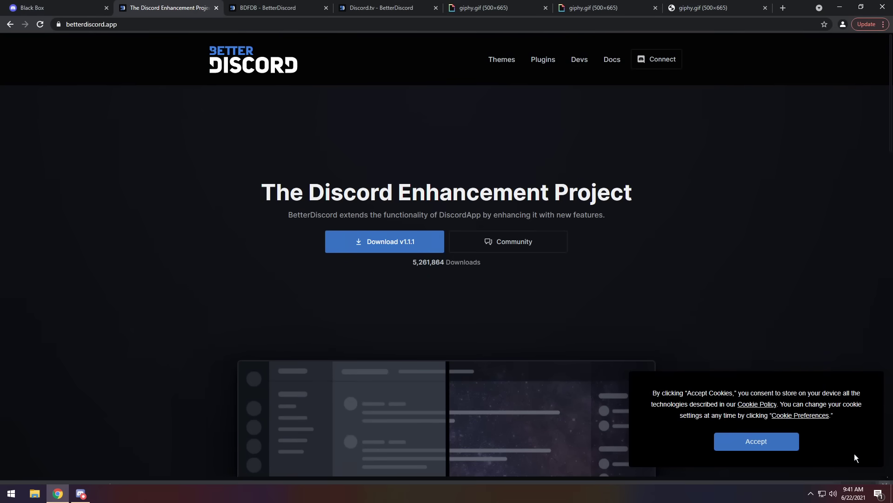
pyautogui.click(388, 246)
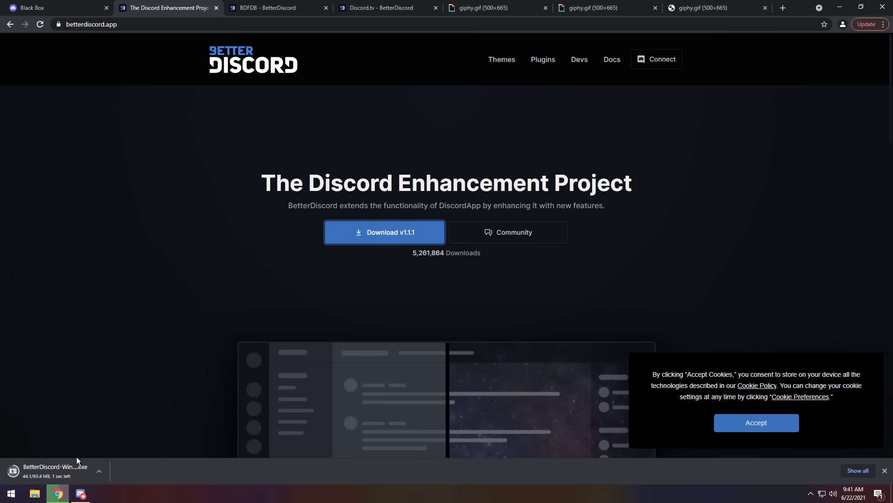
pyautogui.click(48, 468)
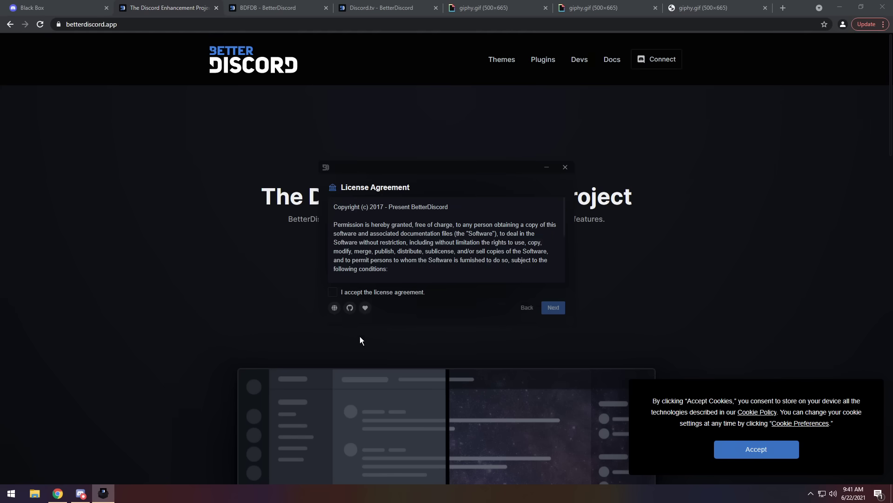
# Accept the BetterDiscord license agreement and install it for the regular Discord version
pyautogui.click(551, 309)
pyautogui.click(553, 308)
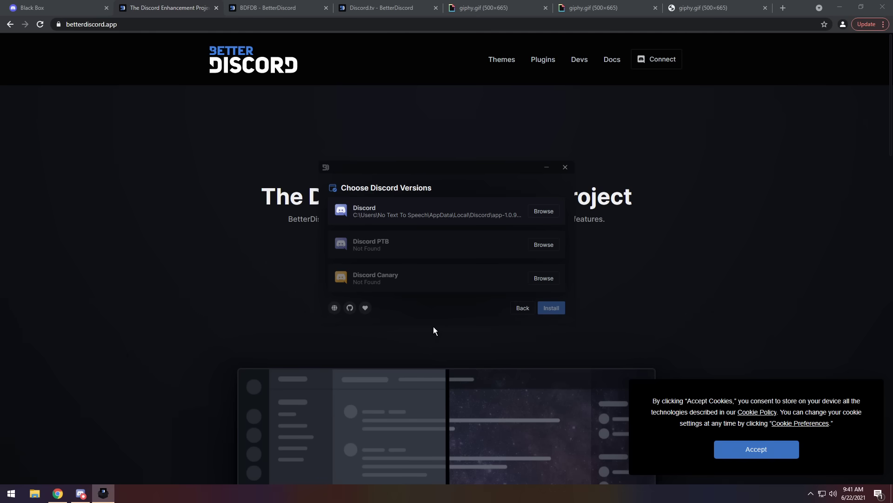
pyautogui.click(400, 223)
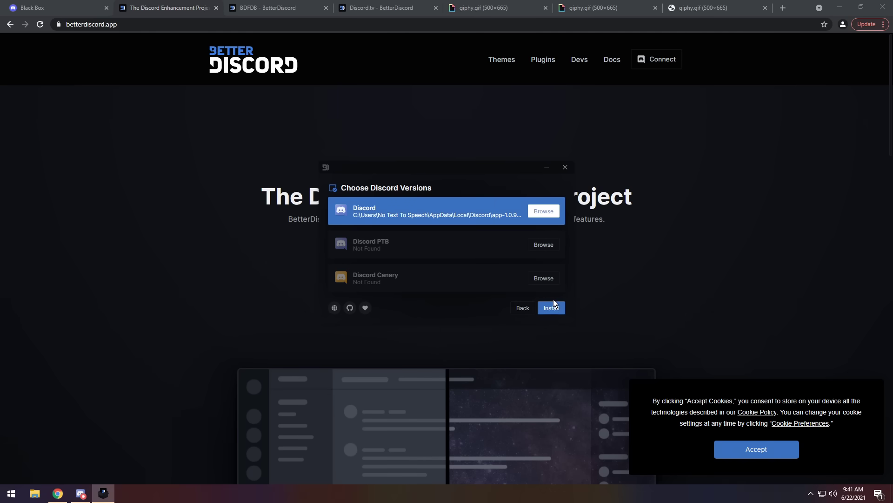
pyautogui.click(540, 309)
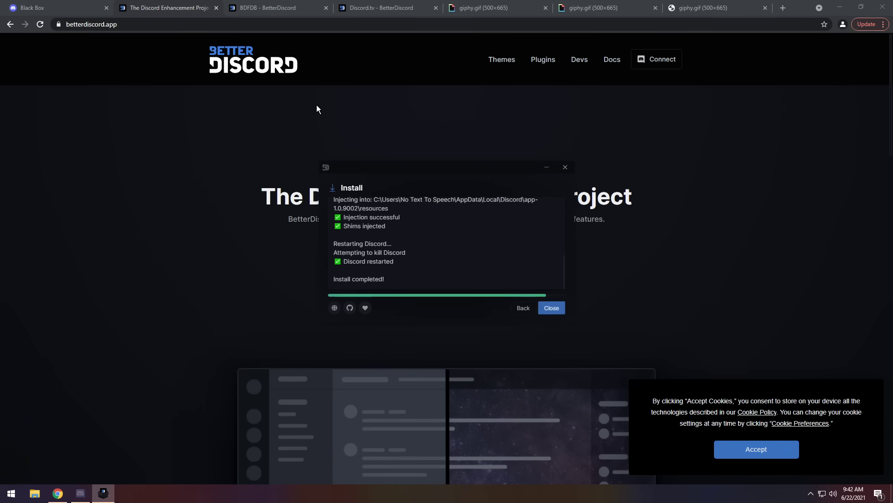
# Download the BDFDB library plugin from its BetterDiscord page
pyautogui.click(263, 8)
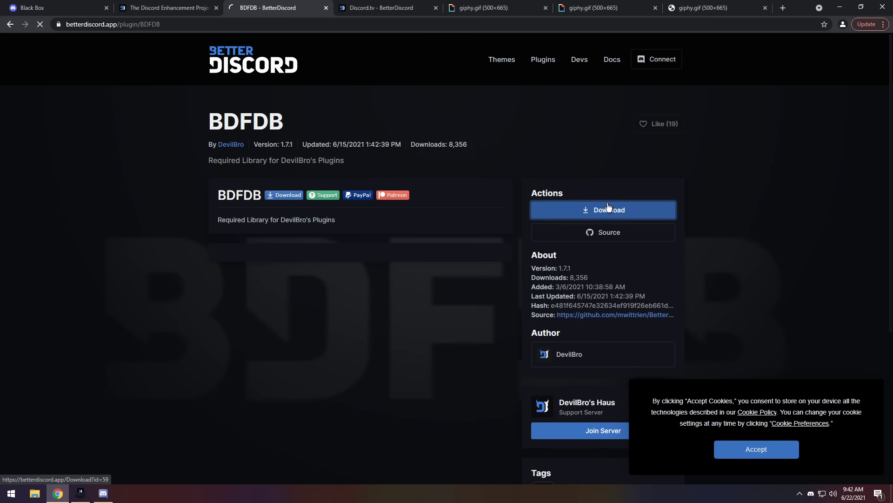
pyautogui.click(621, 214)
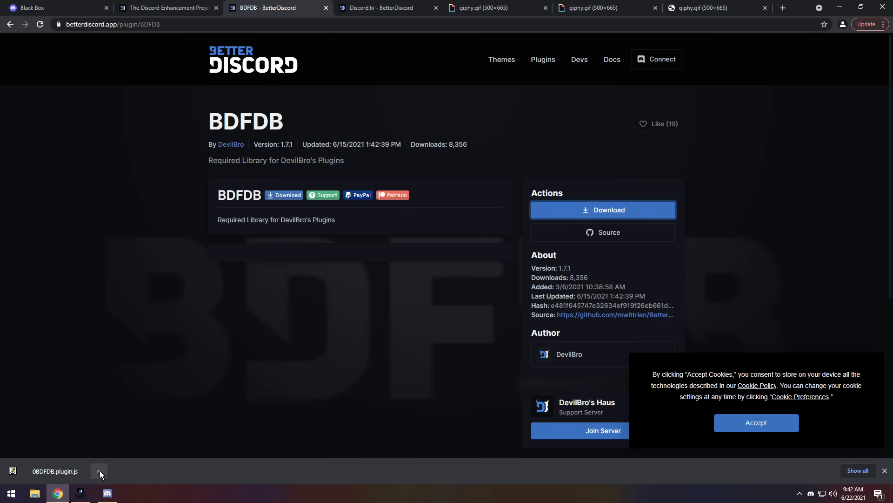
pyautogui.click(104, 470)
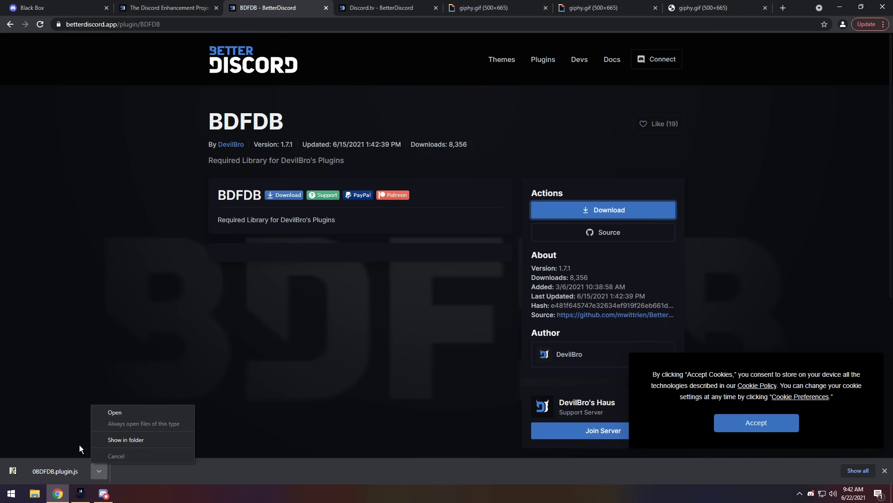
pyautogui.click(331, 389)
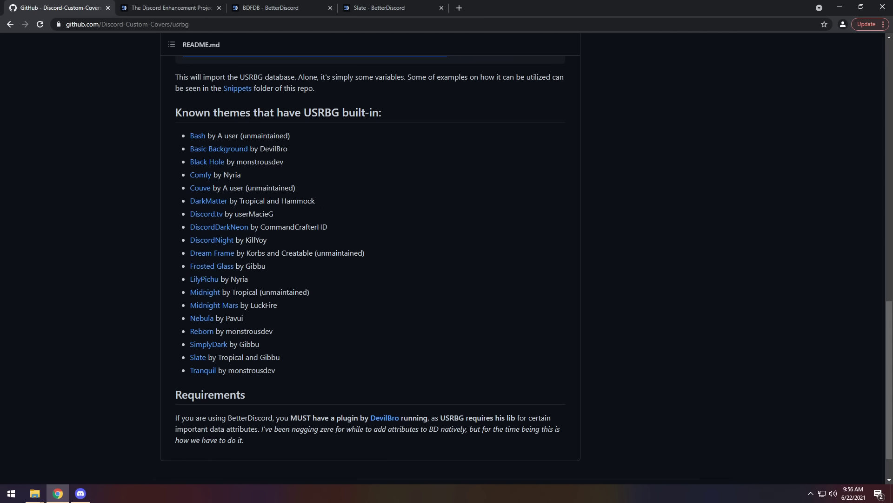
# Open the BetterDiscord Themes page and compare it with the USRBG README's list of themes that have USRBG built in
pyautogui.click(375, 7)
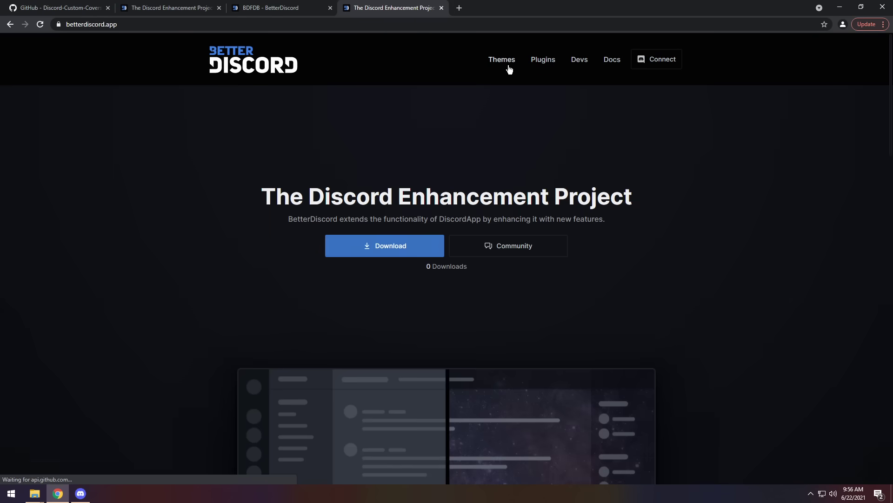
pyautogui.click(507, 64)
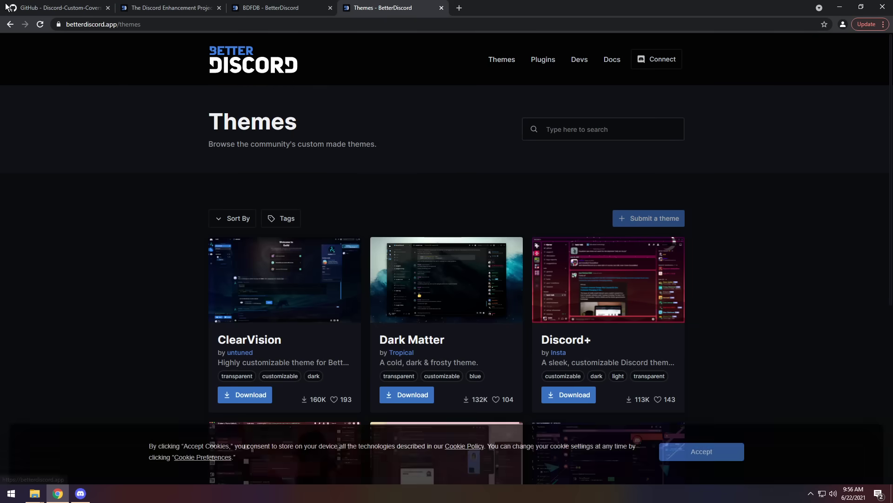
pyautogui.hotkey('ctrl', '1')
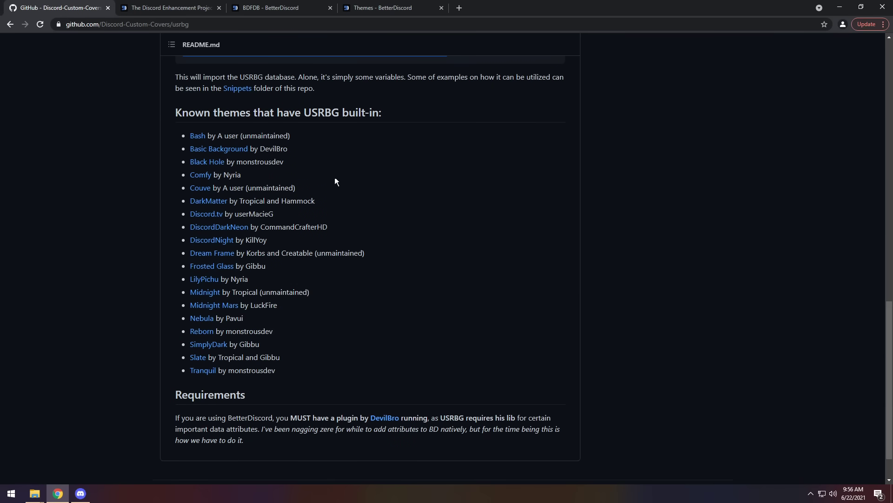
pyautogui.click(390, 8)
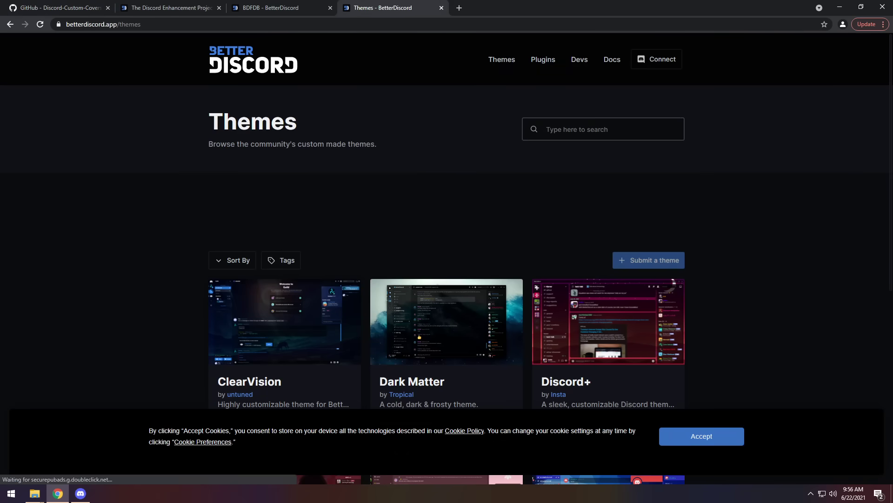
# Search the BetterDiscord themes for Slate and download it from its theme page
pyautogui.click(598, 129)
pyautogui.write('sl')
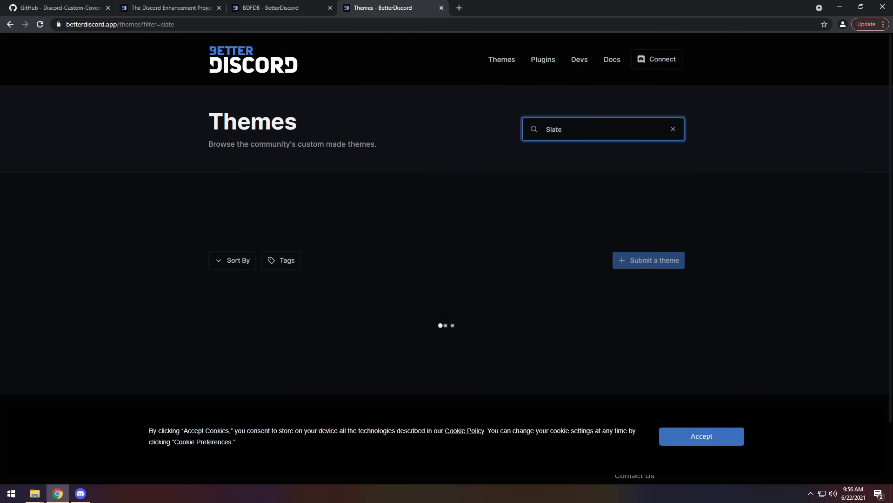
pyautogui.scroll(-2, 242, 296)
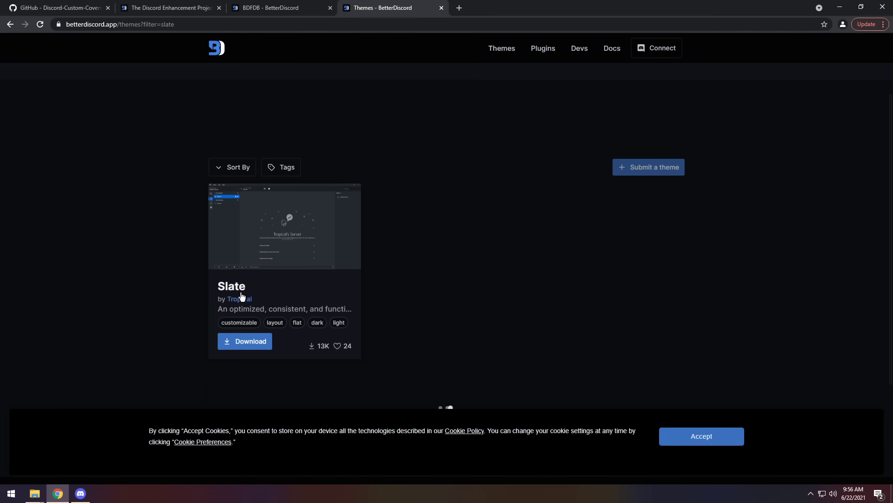
pyautogui.click(227, 285)
pyautogui.click(593, 216)
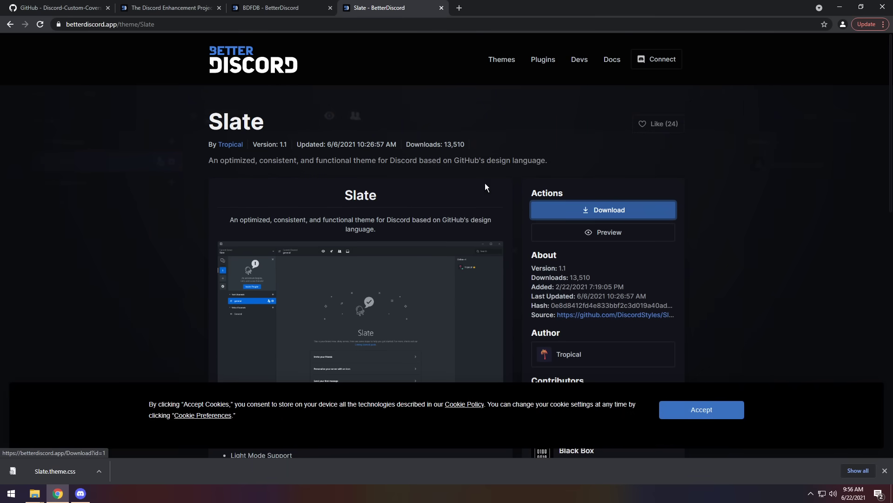
# Switch to Discord and open the BetterDiscord Plugins page in the user settings
pyautogui.click(78, 497)
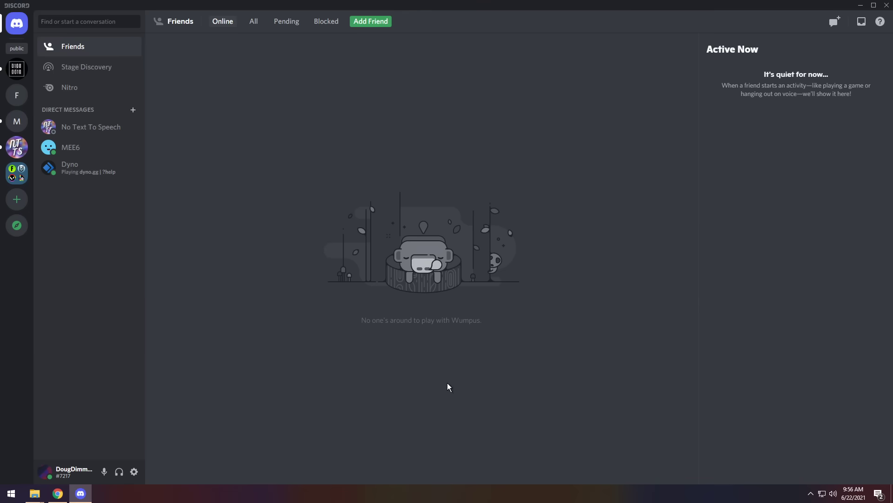
pyautogui.click(134, 472)
pyautogui.scroll(-5, 218, 279)
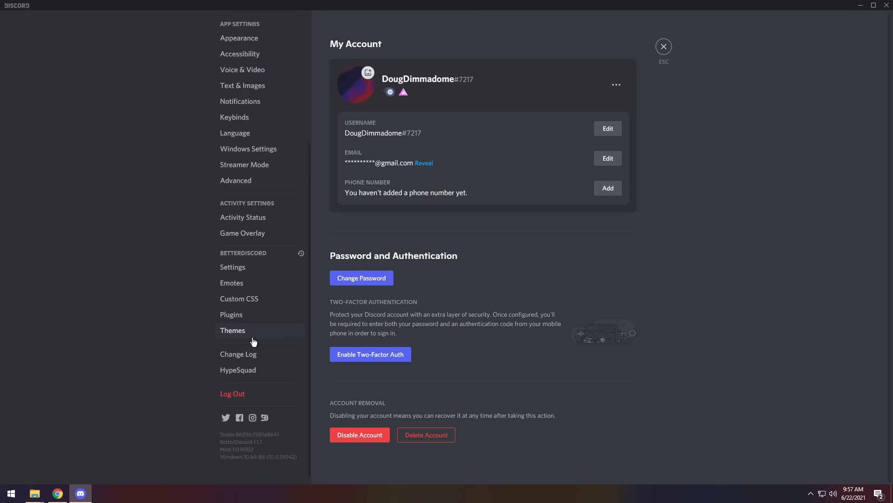
pyautogui.click(232, 315)
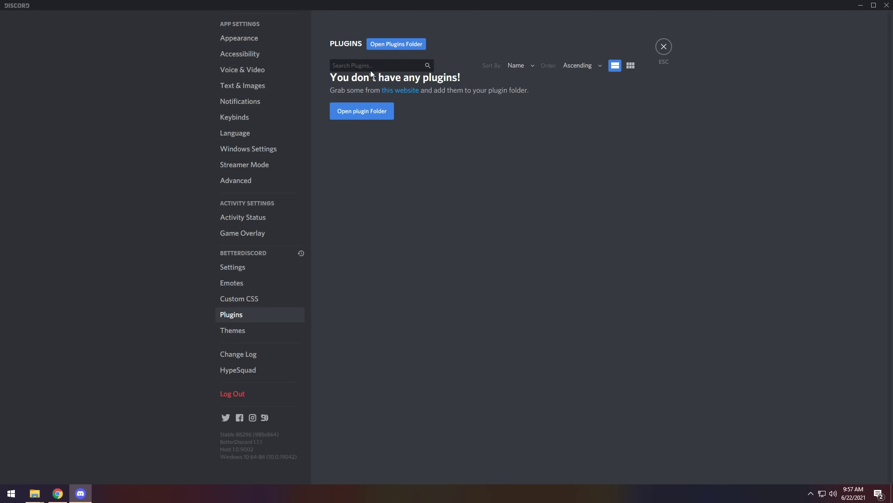
# Bring up the BetterDiscord plugins folder and open Downloads in a separate window beside it
pyautogui.click(33, 494)
pyautogui.moveTo(429, 114); pyautogui.dragTo(394, 102)
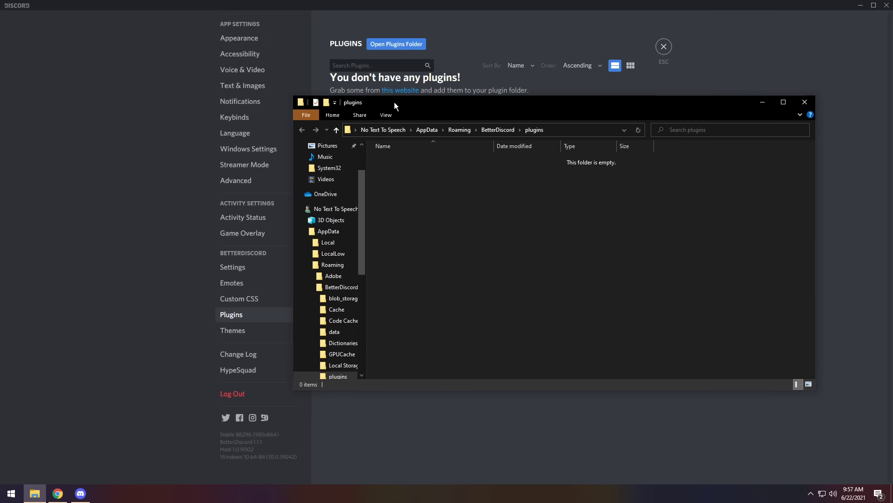
pyautogui.scroll(3, 332, 214)
pyautogui.rightClick(319, 175)
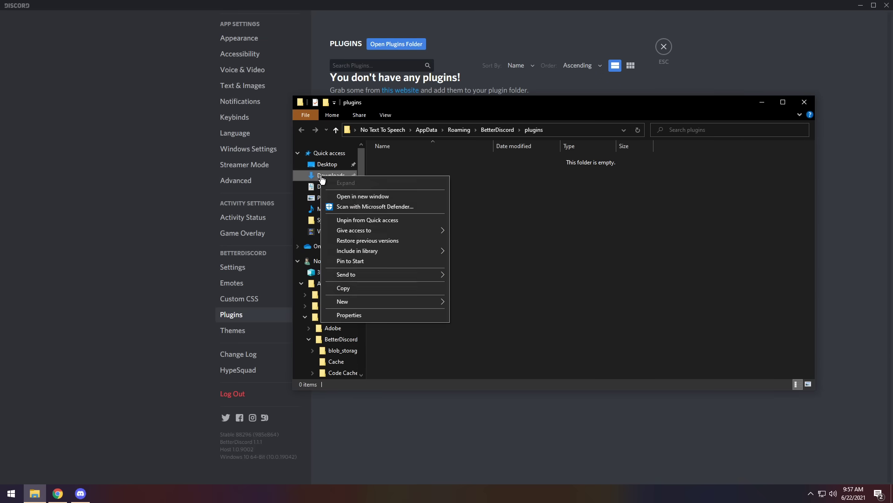
pyautogui.click(349, 196)
pyautogui.moveTo(414, 117); pyautogui.dragTo(97, 115)
pyautogui.moveTo(575, 101); pyautogui.dragTo(636, 101)
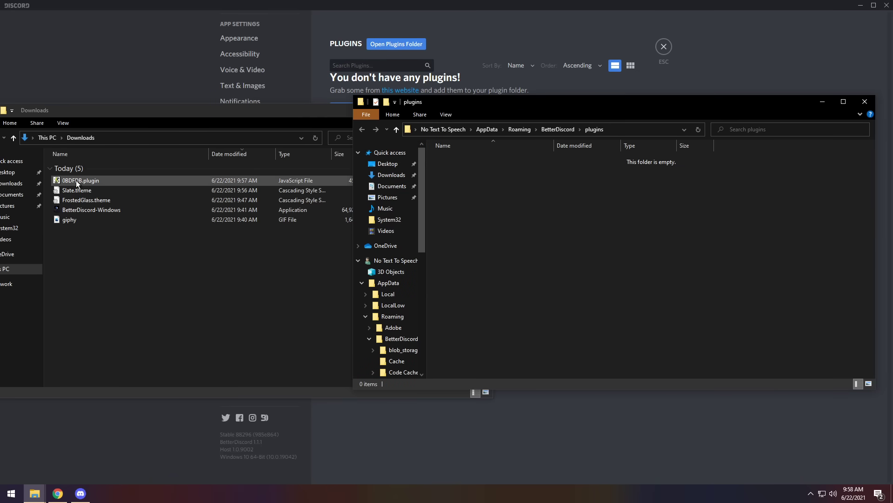
# Move 0BDFDB.plugin from Downloads into the plugins folder, with BDFDB enabled in Discord, and dismiss its change log
pyautogui.moveTo(77, 184); pyautogui.dragTo(490, 206)
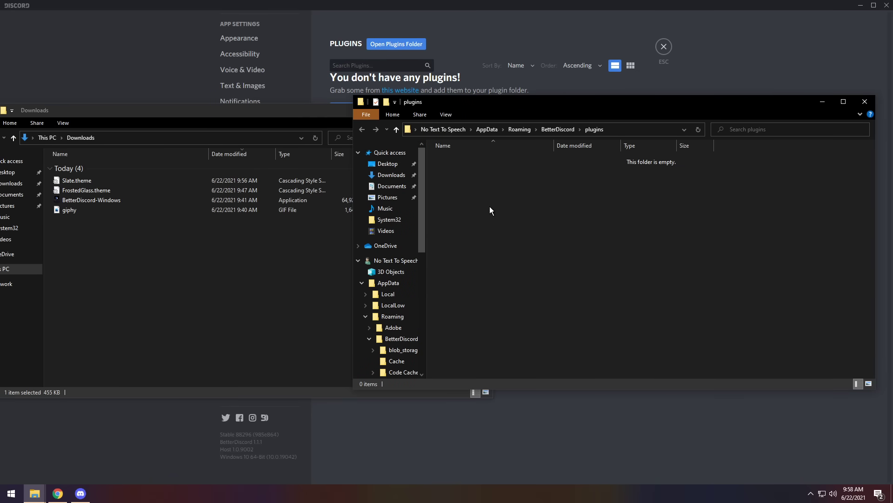
pyautogui.click(822, 102)
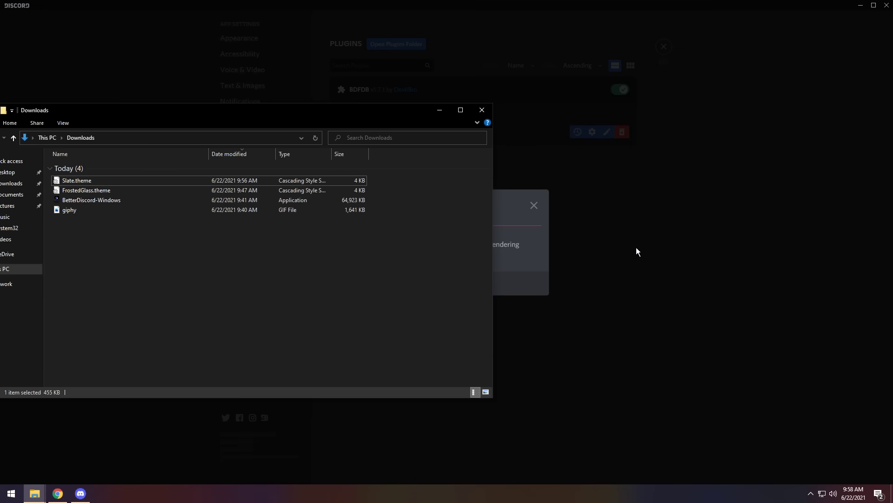
pyautogui.moveTo(402, 112); pyautogui.dragTo(585, 311)
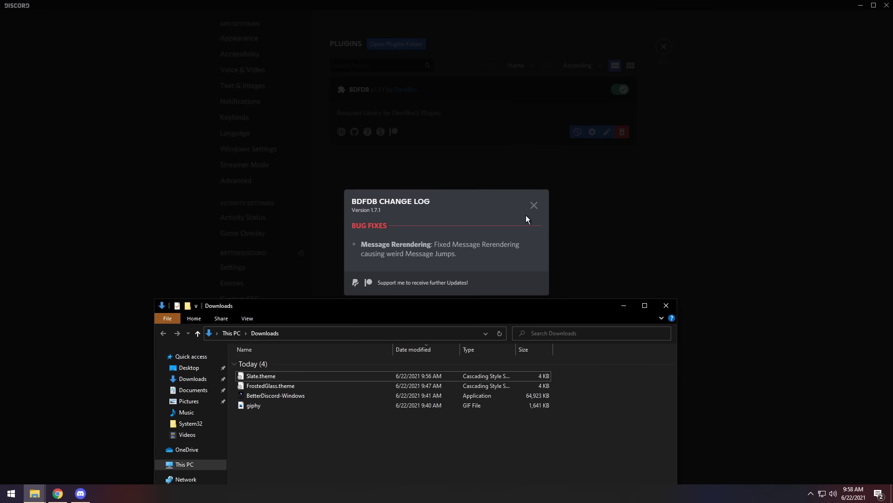
pyautogui.click(534, 205)
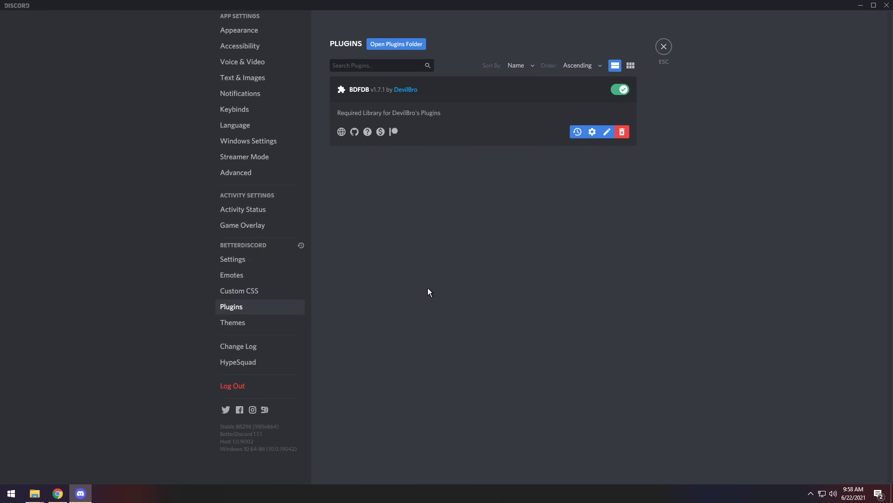
# Open the BetterDiscord themes folder from the Themes settings and arrange the Downloads window so both file lists are visible
pyautogui.click(249, 324)
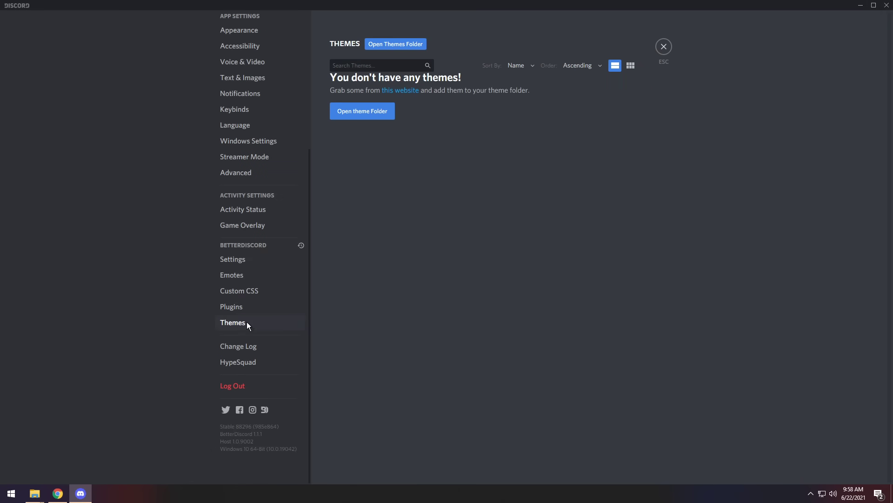
pyautogui.click(396, 44)
pyautogui.moveTo(333, 5); pyautogui.dragTo(466, 65)
pyautogui.moveTo(35, 497)
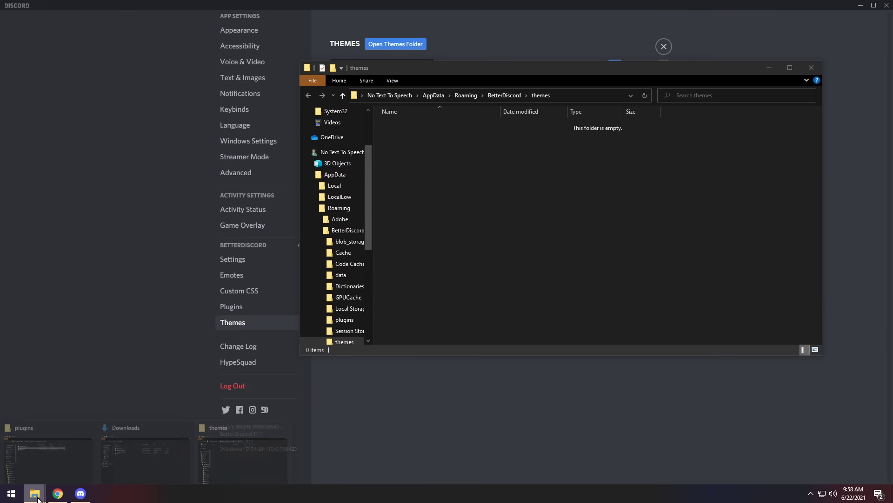
pyautogui.click(140, 449)
pyautogui.moveTo(315, 311); pyautogui.dragTo(238, 256)
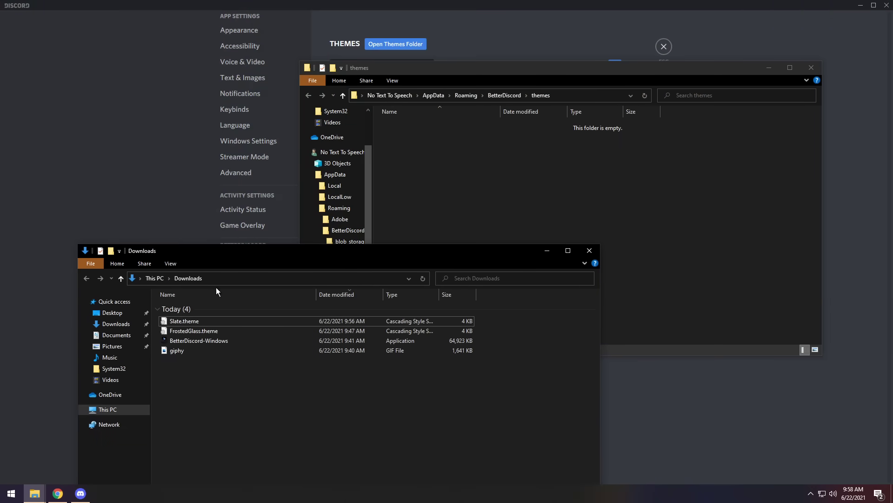
# Move Slate.theme from Downloads into the themes folder and return to Discord with Slate enabled and the options closed
pyautogui.click(187, 323)
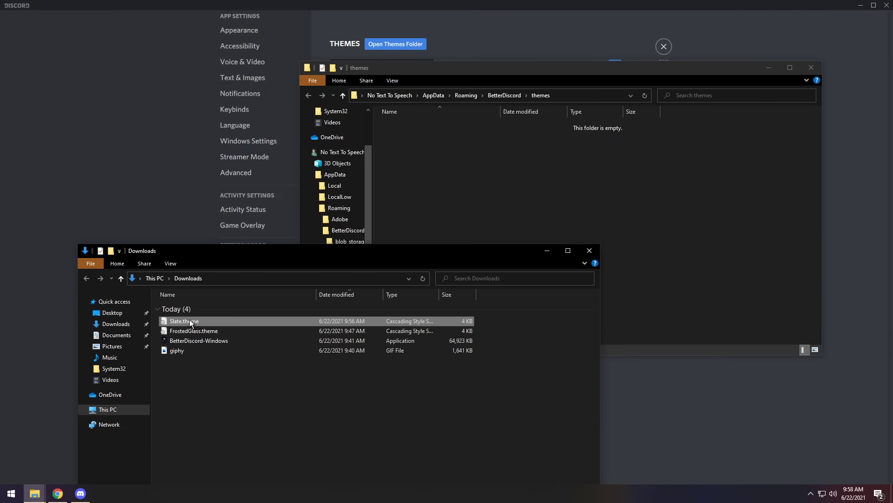
pyautogui.moveTo(478, 171); pyautogui.dragTo(477, 172)
pyautogui.click(241, 250)
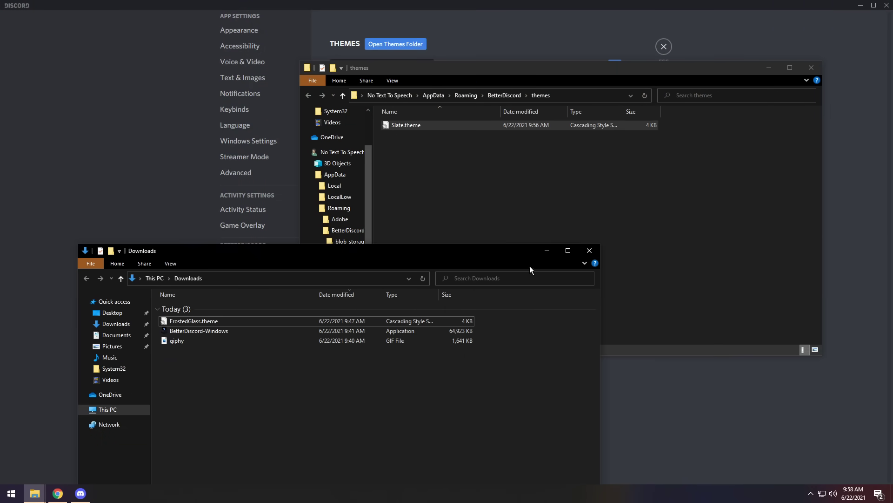
pyautogui.click(548, 253)
pyautogui.click(769, 67)
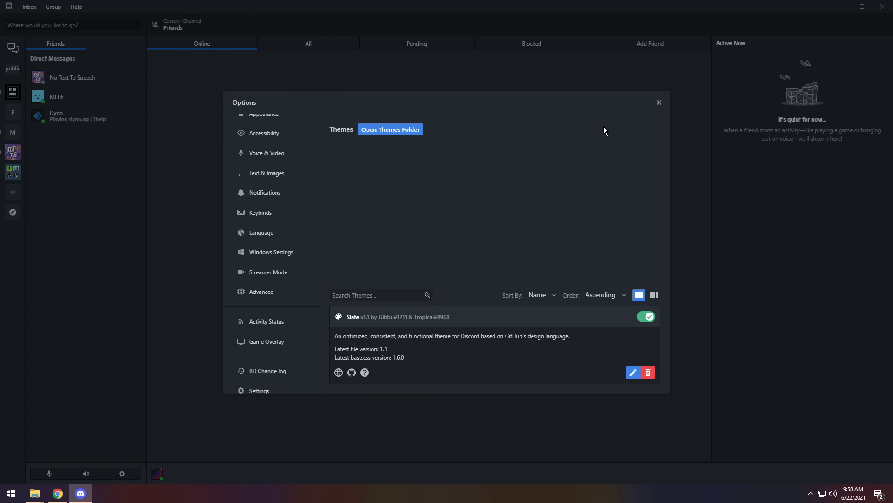
pyautogui.click(659, 103)
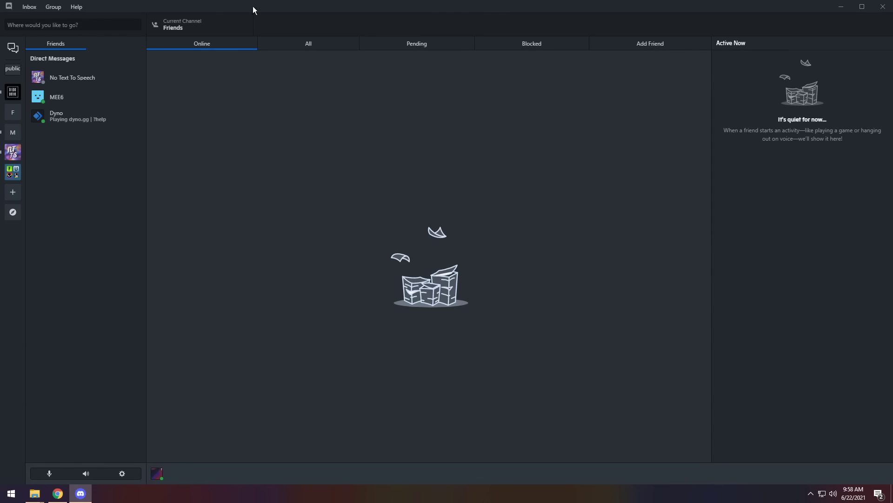
# Open the Black Box server and examine the profile banners on several members' cards
pyautogui.click(12, 94)
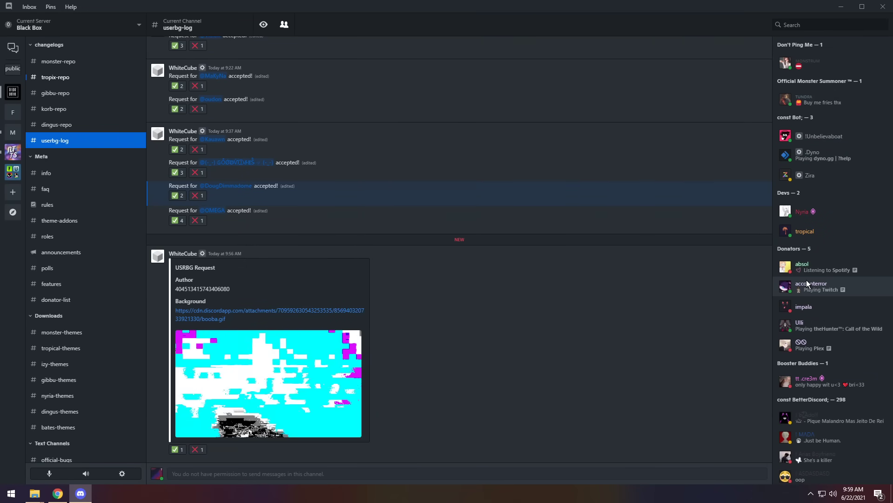
pyautogui.click(832, 236)
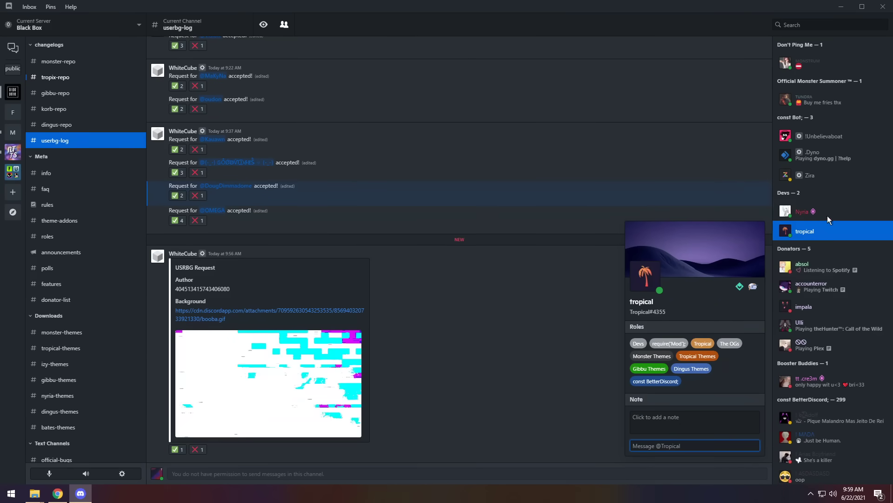
pyautogui.click(848, 268)
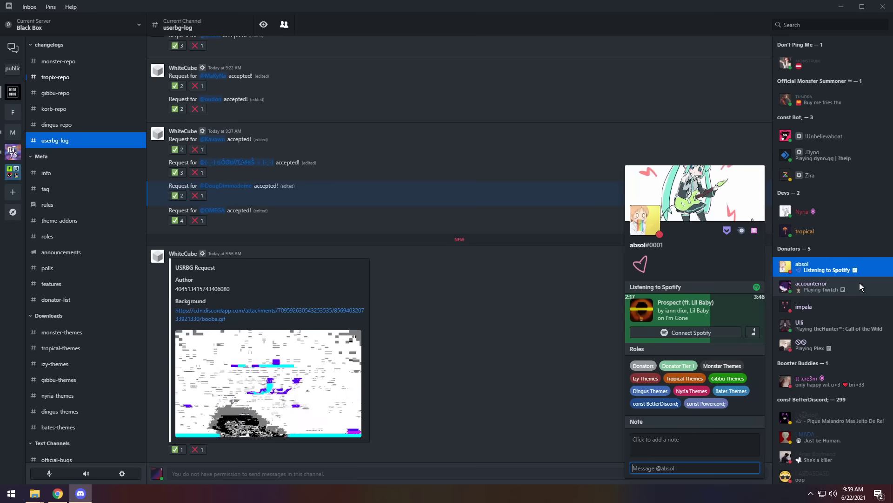
pyautogui.click(859, 284)
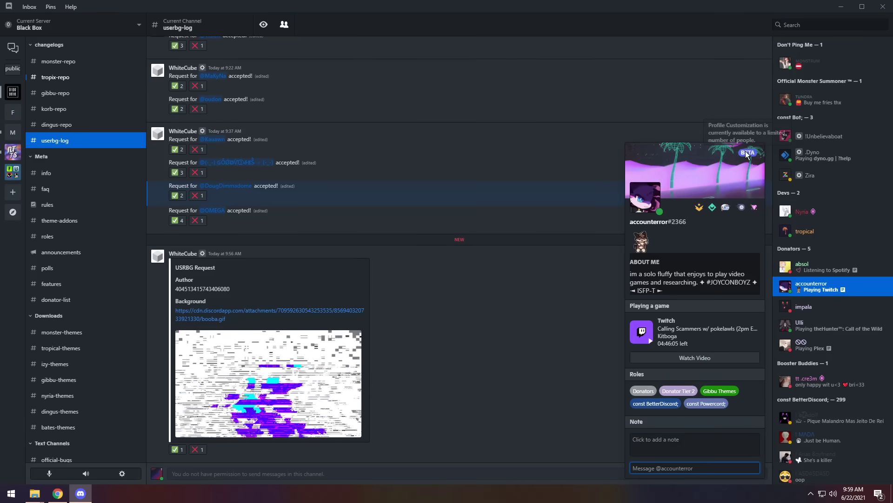
pyautogui.click(874, 269)
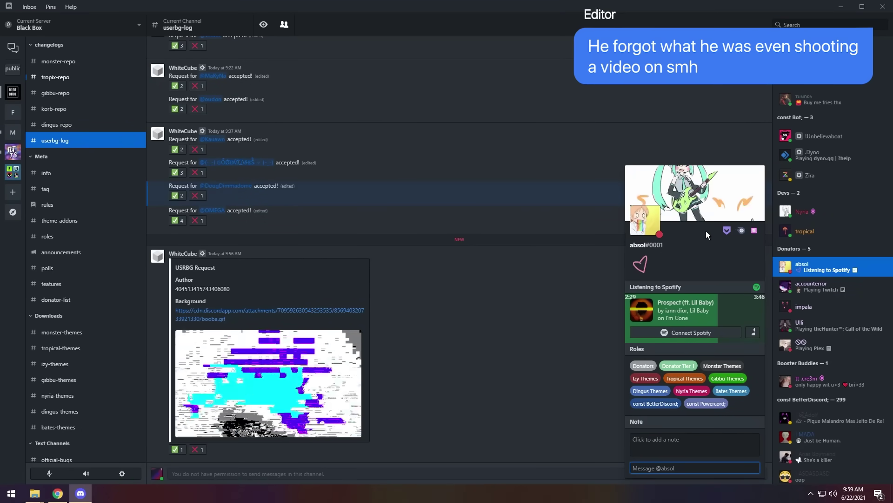
pyautogui.press('Escape')
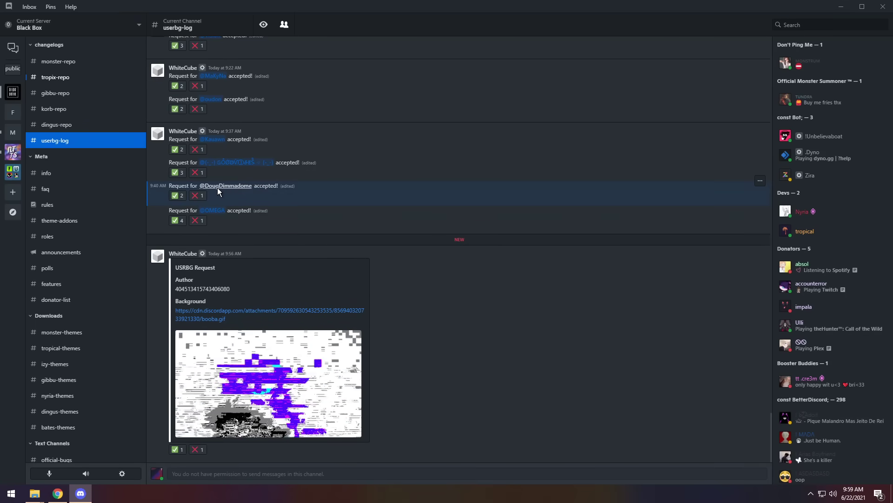
# Open the account's own full profile from its accepted request in userbg-log, examine the custom background and close the profile
pyautogui.click(218, 188)
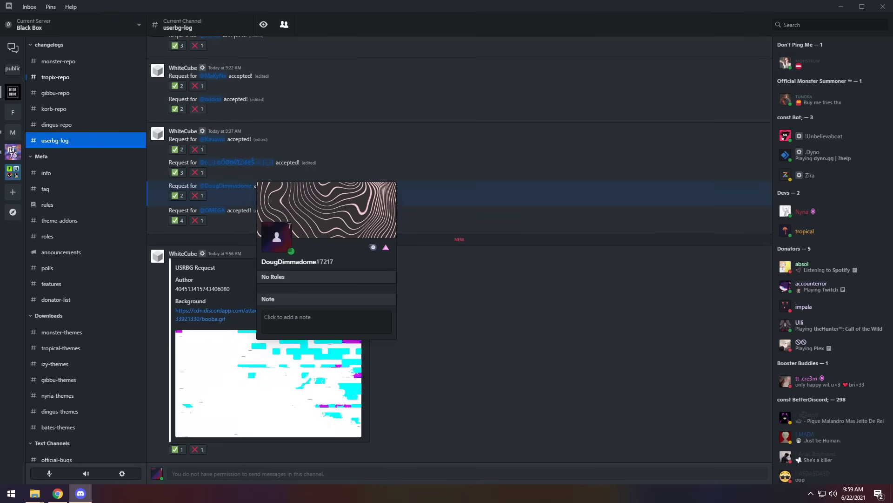
pyautogui.click(285, 242)
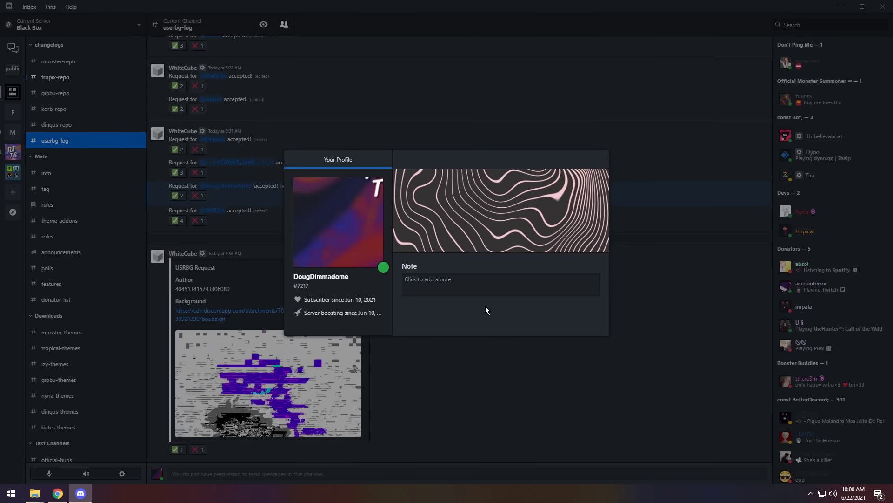
pyautogui.click(652, 332)
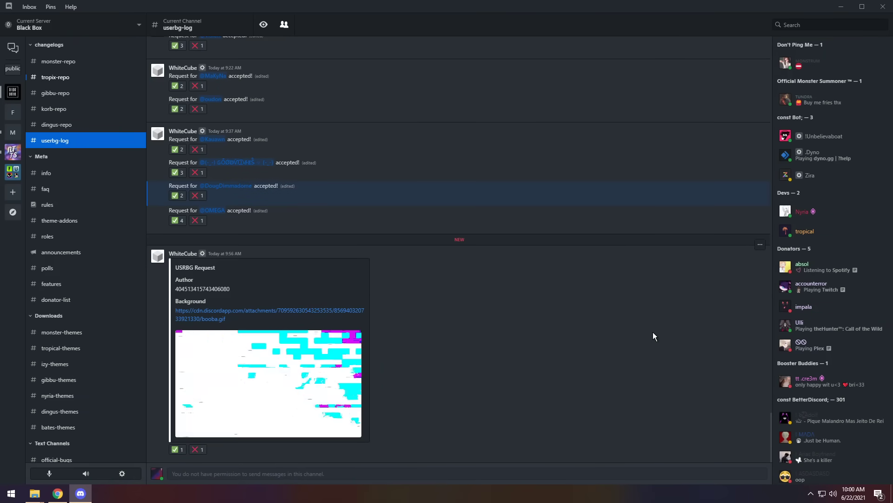
# Open the Black Box server's background-requests channel and scale the Discord interface down
pyautogui.scroll(-4, 98, 384)
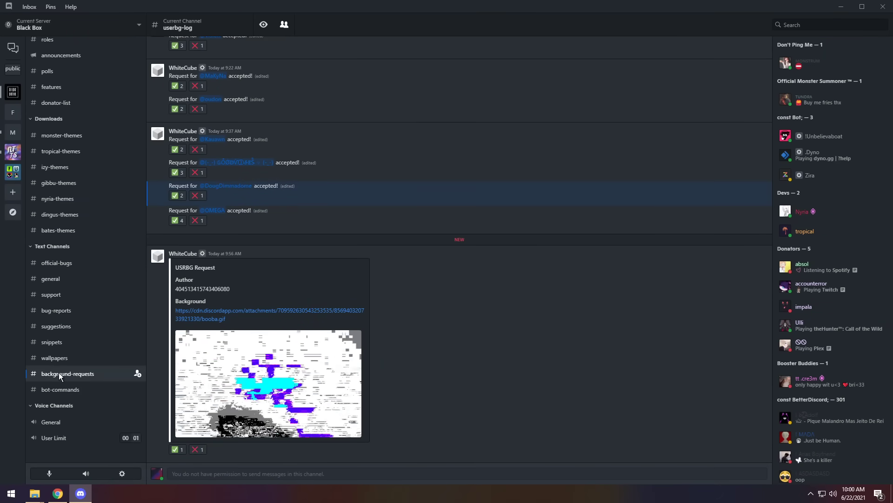
pyautogui.click(116, 375)
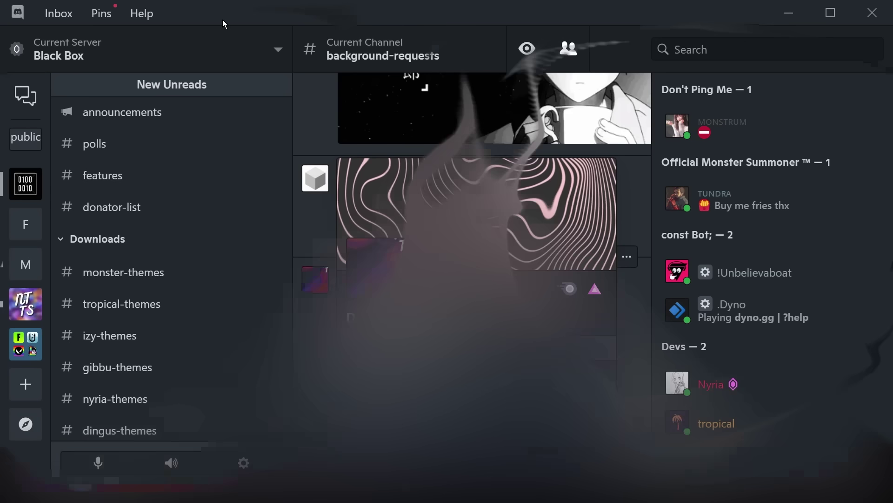
pyautogui.hotkey('ctrl', '-')
pyautogui.hotkey('ctrl', '-')
pyautogui.hotkey('ctrl', '-')
pyautogui.hotkey('ctrl', '-')
pyautogui.hotkey('ctrl', '-')
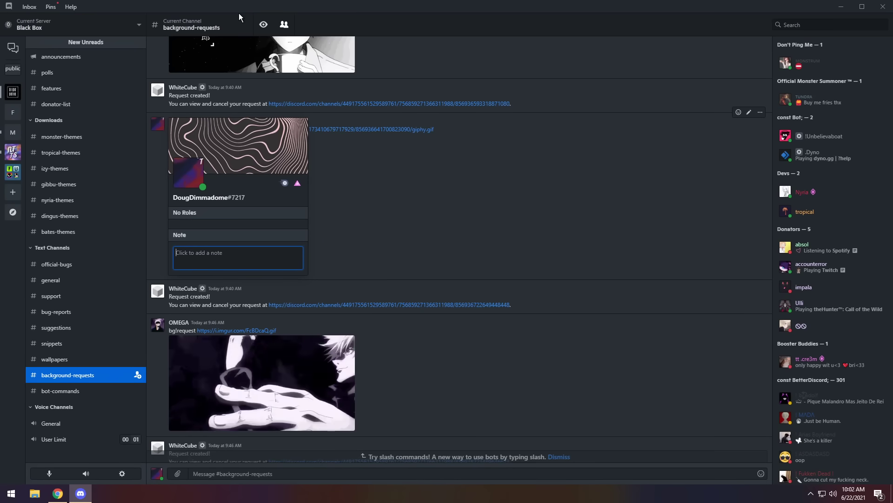
# Launch BetterDiscord-Windows from the Downloads folder and accept its license agreement
pyautogui.press('super+e')
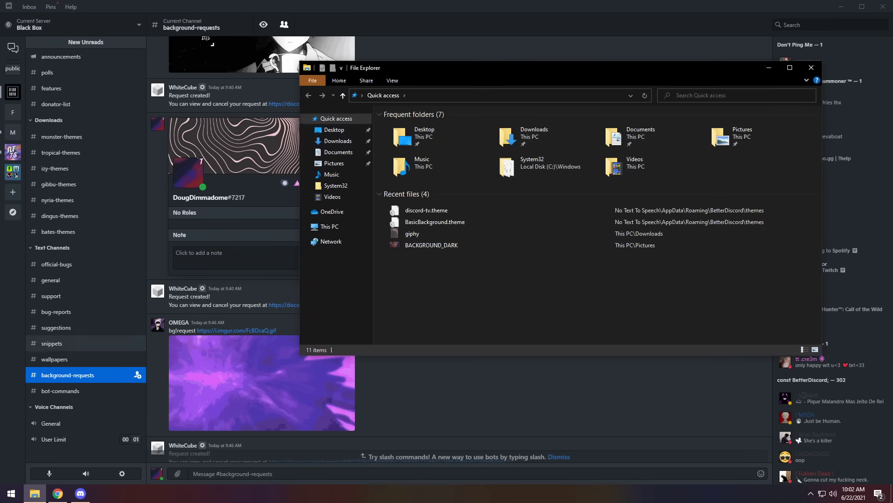
pyautogui.doubleClick(412, 148)
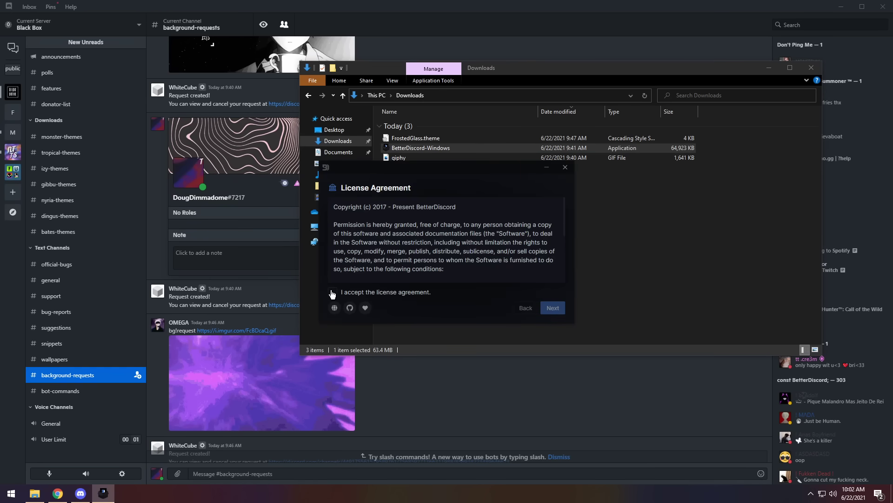
pyautogui.click(332, 293)
pyautogui.click(548, 309)
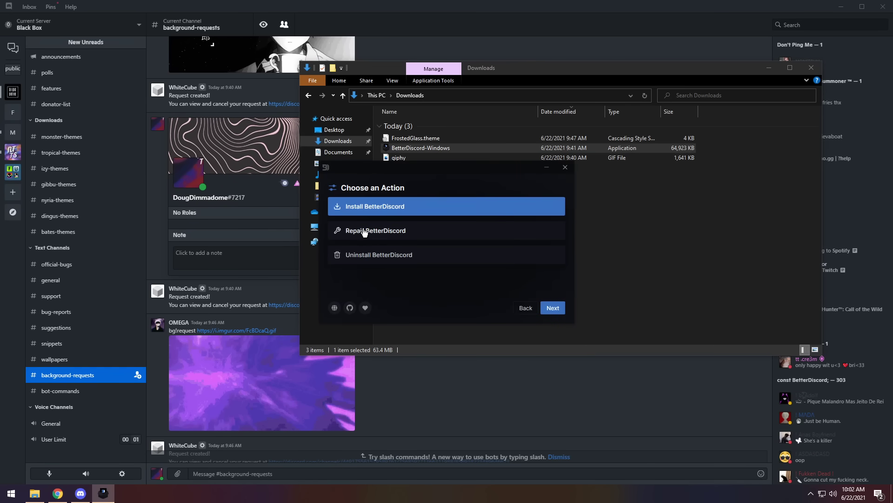
# Uninstall BetterDiscord from the standard Discord installation using the installer's uninstall action
pyautogui.click(379, 262)
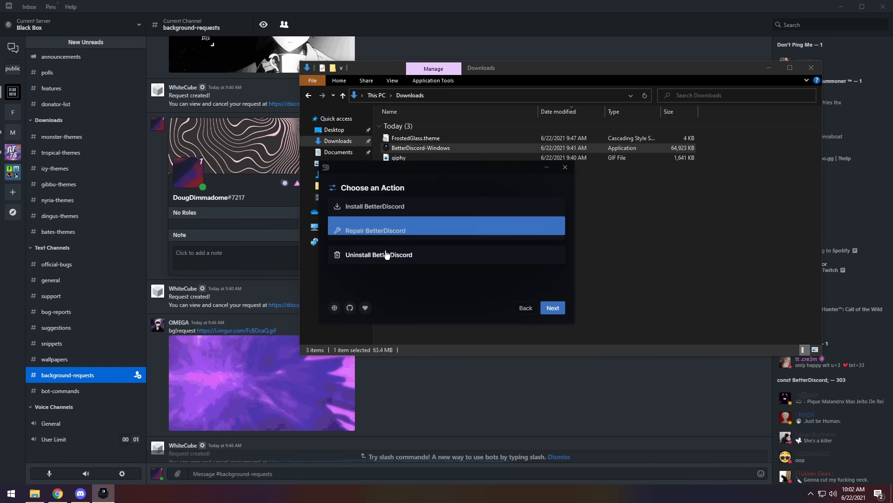
pyautogui.click(553, 310)
pyautogui.click(461, 220)
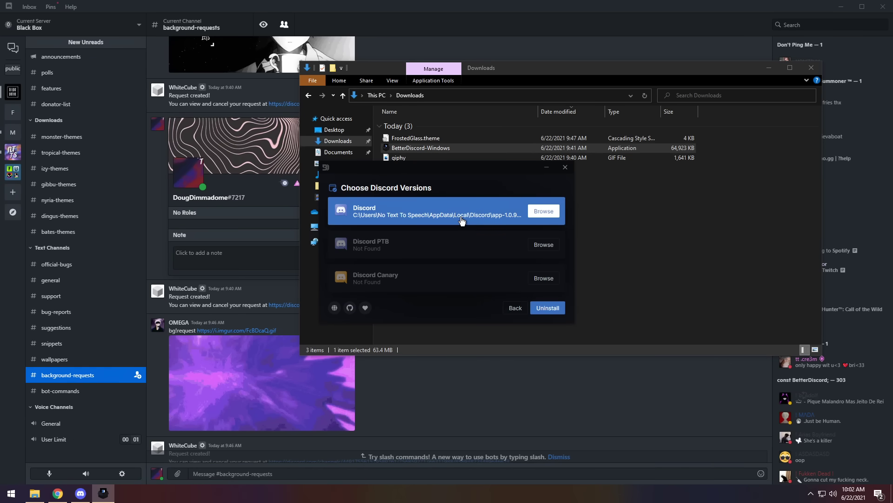
pyautogui.click(549, 308)
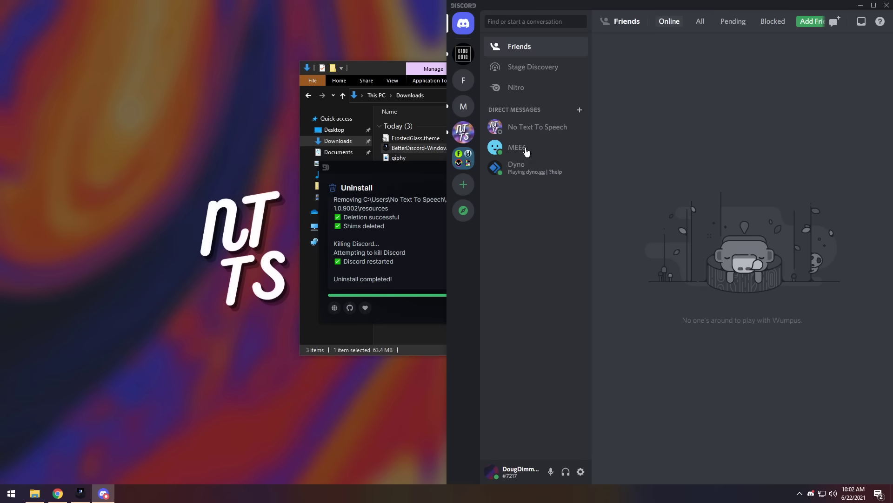
# Open the user settings in the restarted Discord and check the settings list for any BetterDiscord section
pyautogui.click(581, 471)
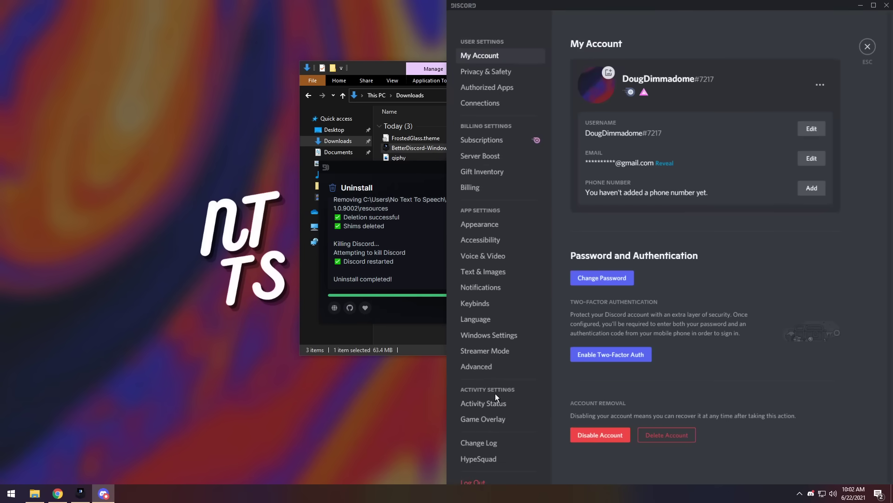
pyautogui.scroll(-3, 484, 401)
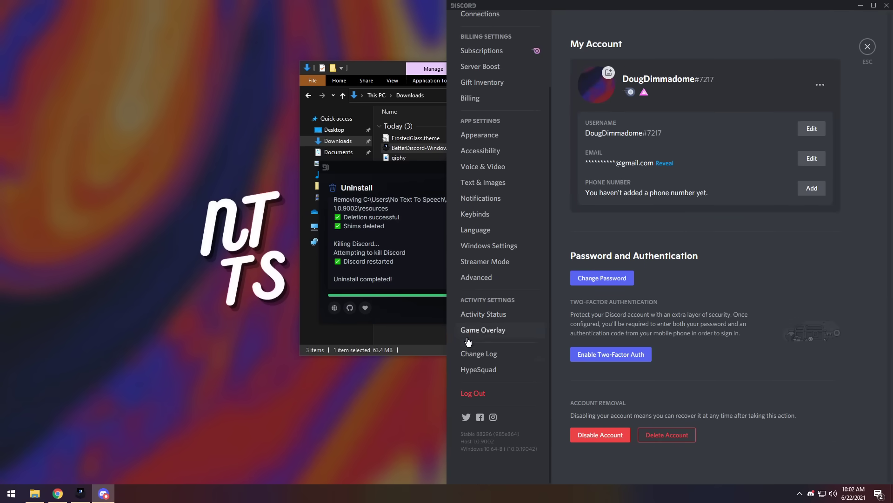